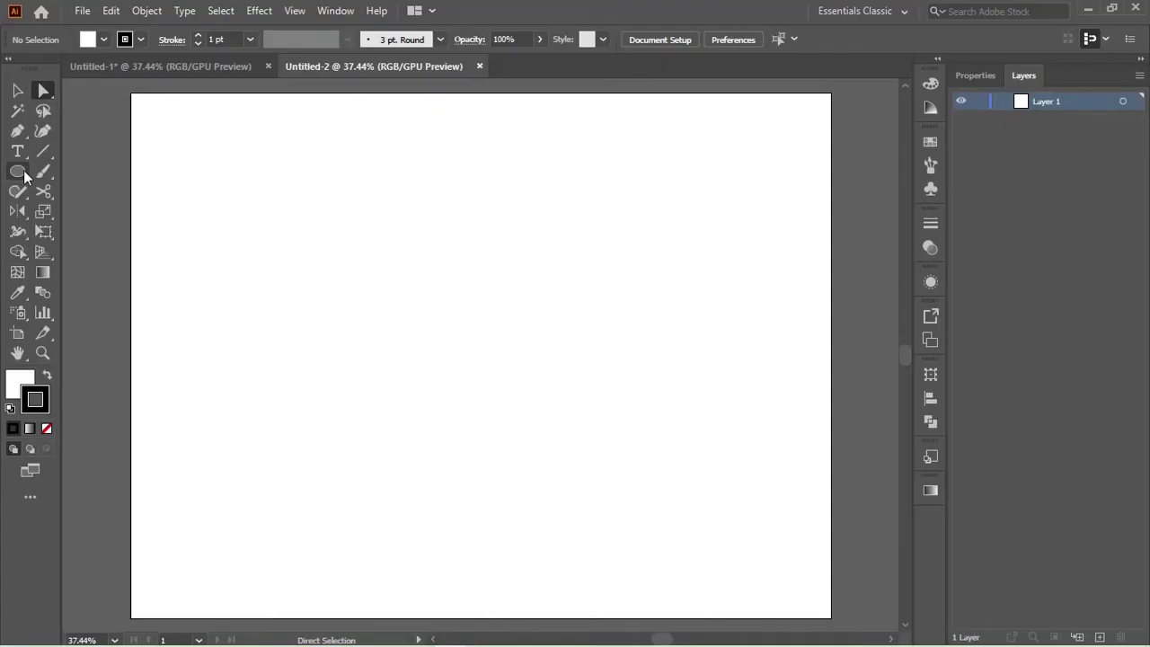
Step: Draw a rectangle covering the whole artboard with no stroke
left_click(17, 171)
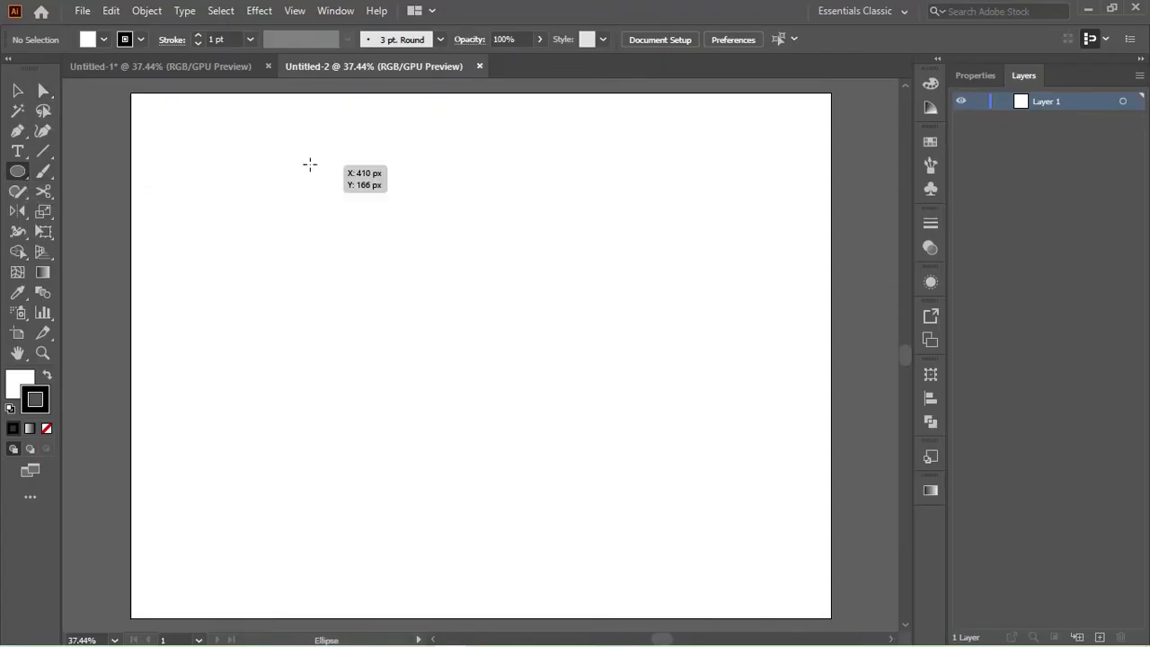
left_click_drag(17, 170, 85, 170)
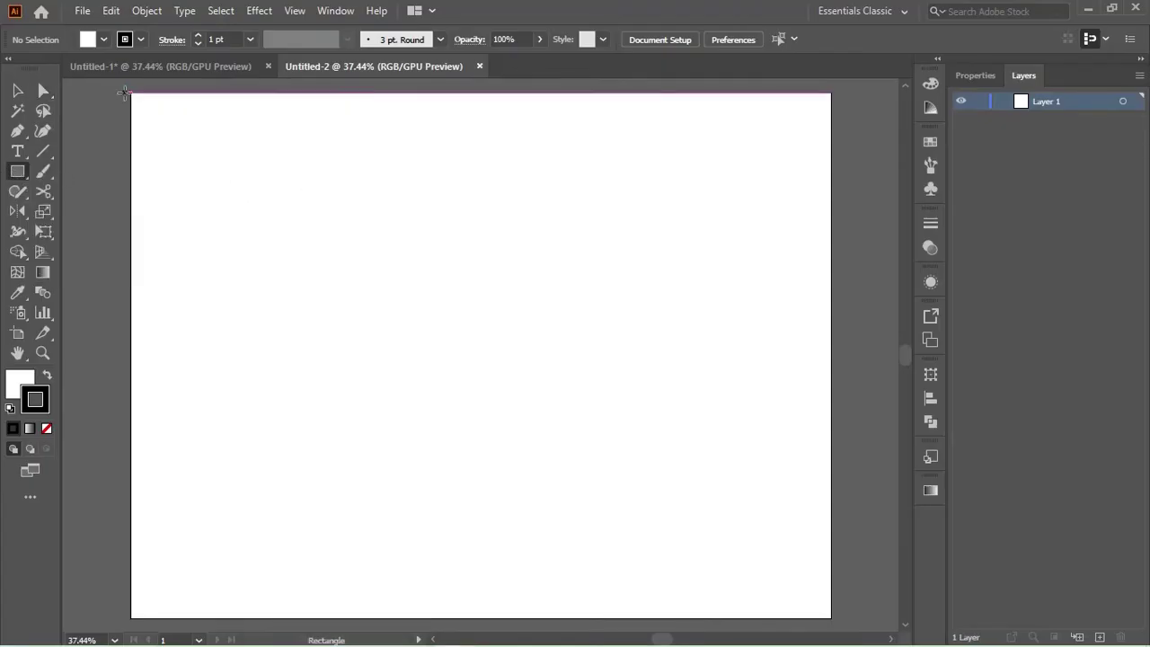
mouse_move(131, 92)
left_mouse_down()
mouse_move(365, 326)
mouse_move(831, 618)
left_mouse_up()
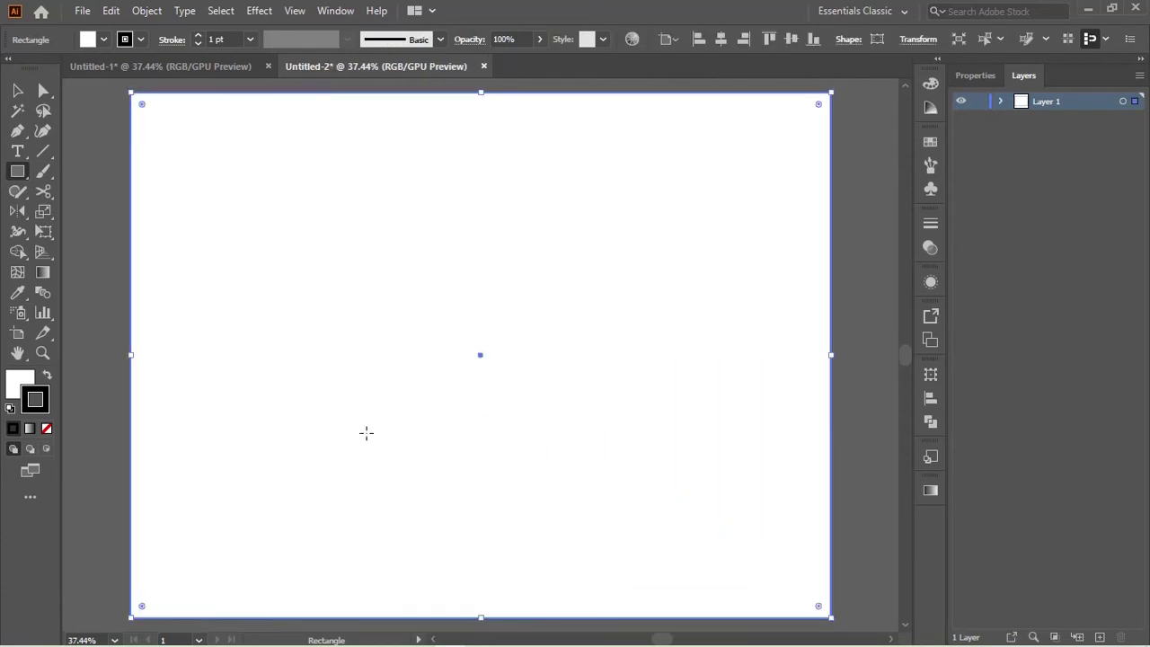
left_click(198, 43)
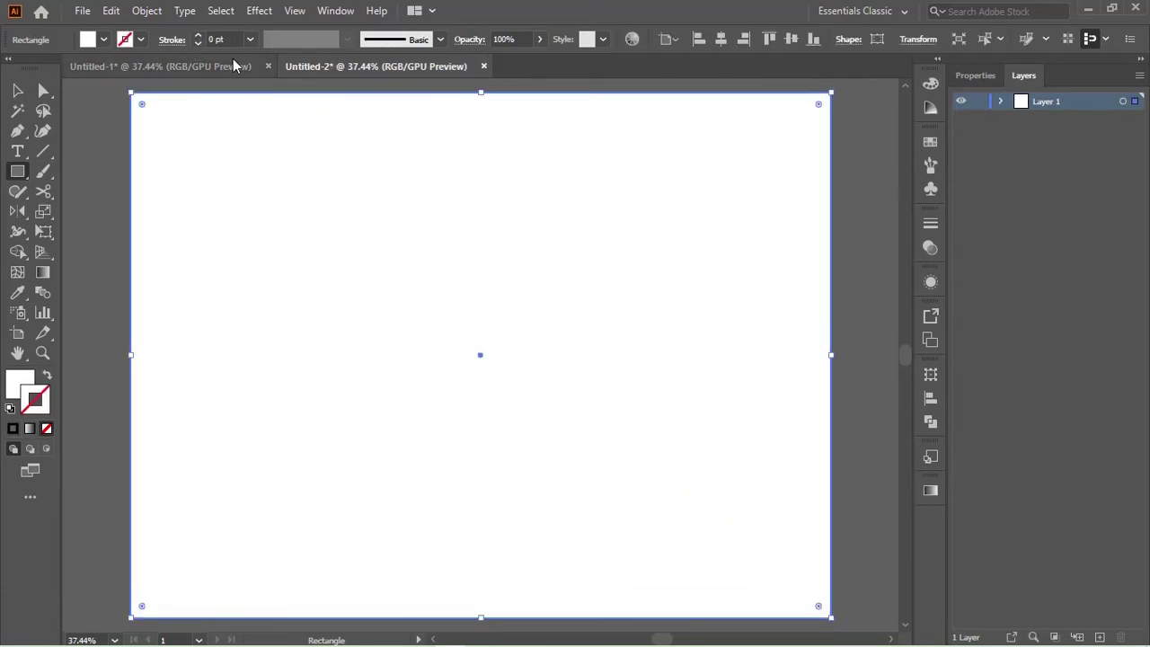
Step: Fill the rectangle with a light-to-dark blue linear gradient and make sure its stroke is None
left_click(930, 490)
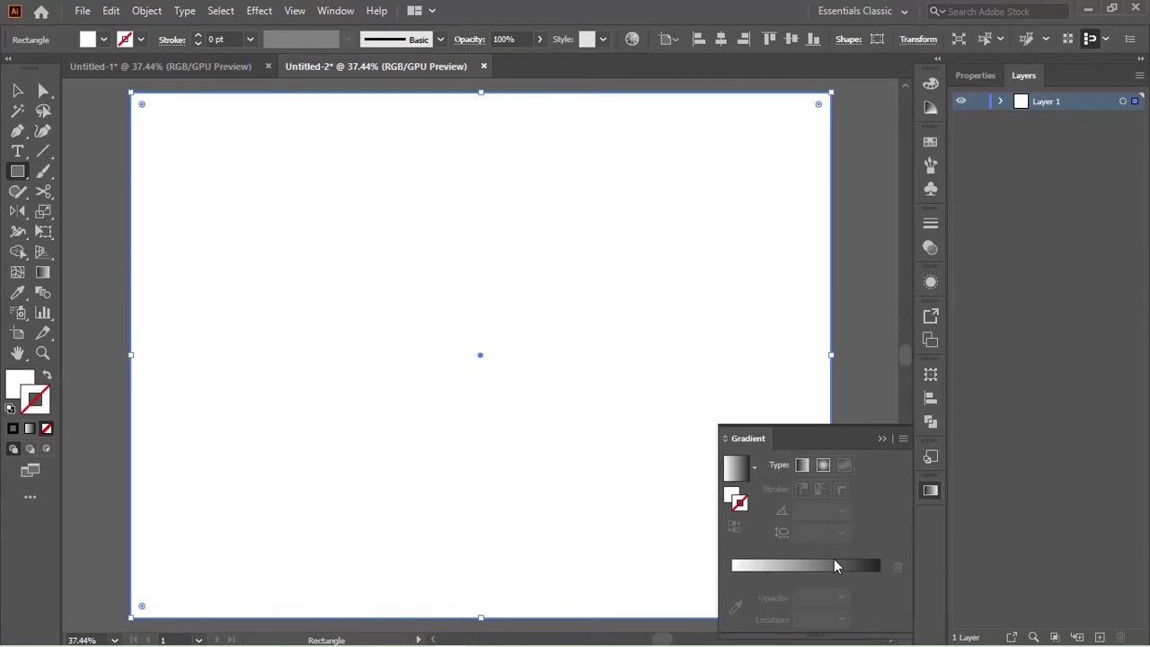
left_click(807, 489)
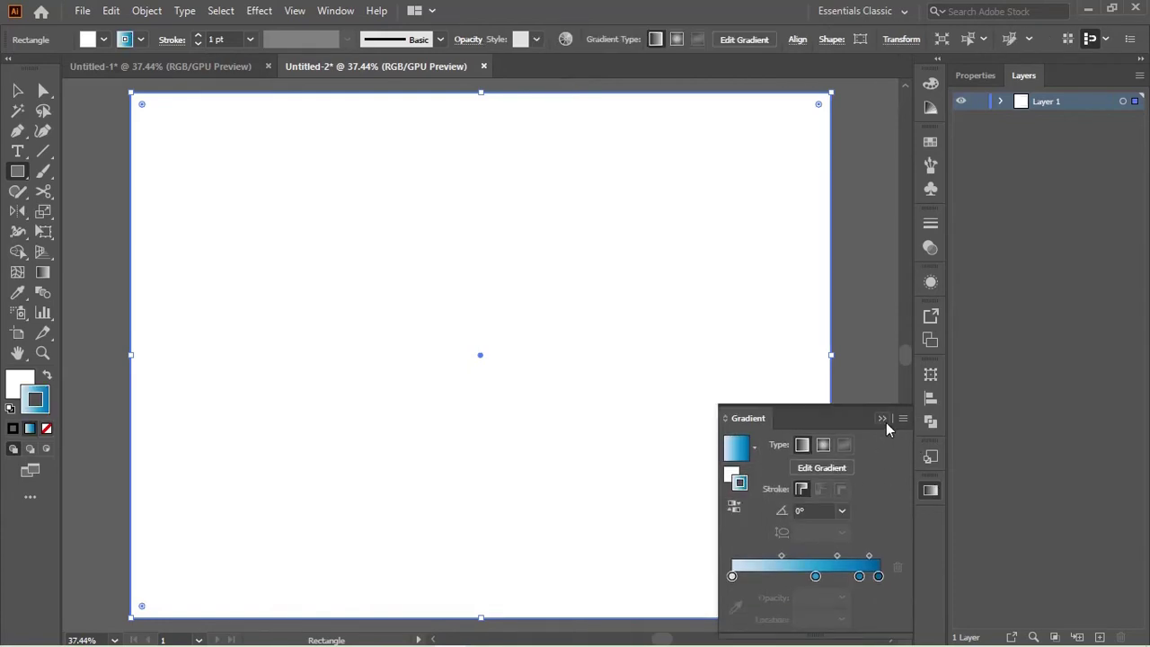
left_click(735, 475)
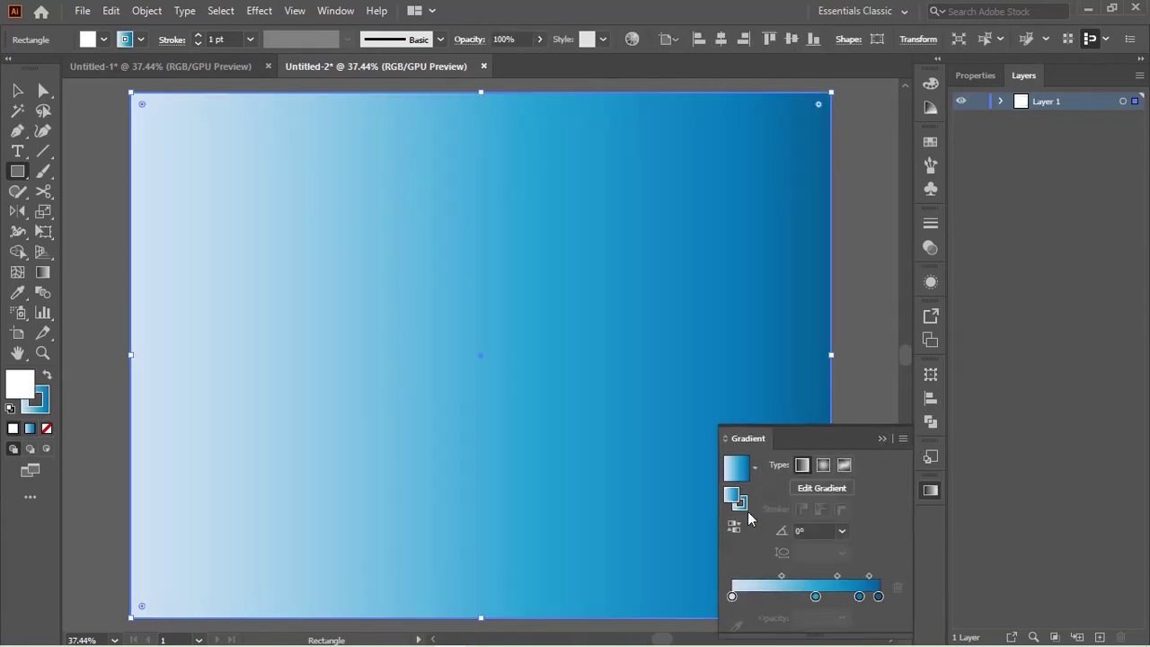
left_click(735, 476)
left_click(882, 420)
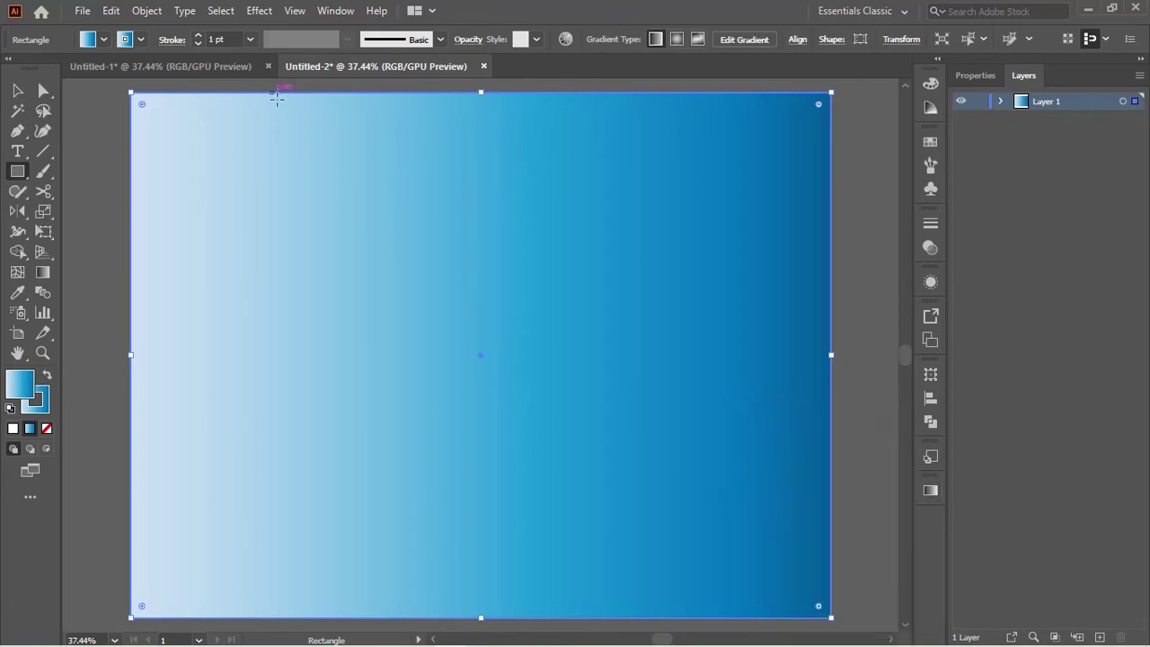
left_click(140, 40)
left_click(10, 68)
left_click(879, 310)
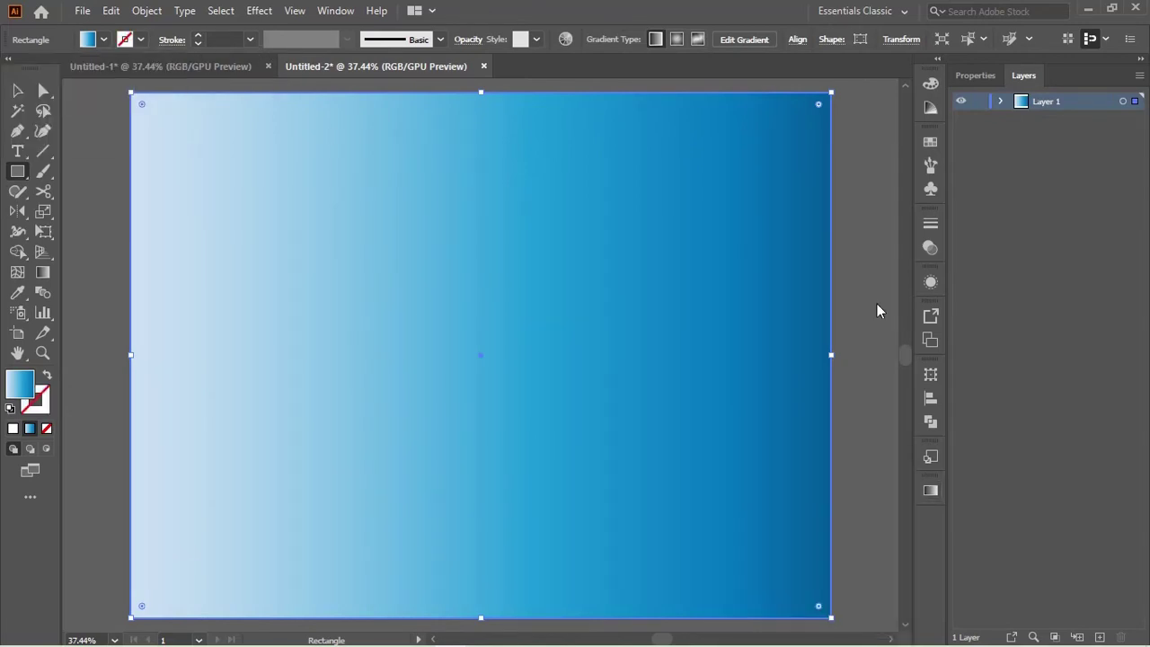
Step: Angle the gradient from lower left to upper right and make its starting stop purple
key("g")
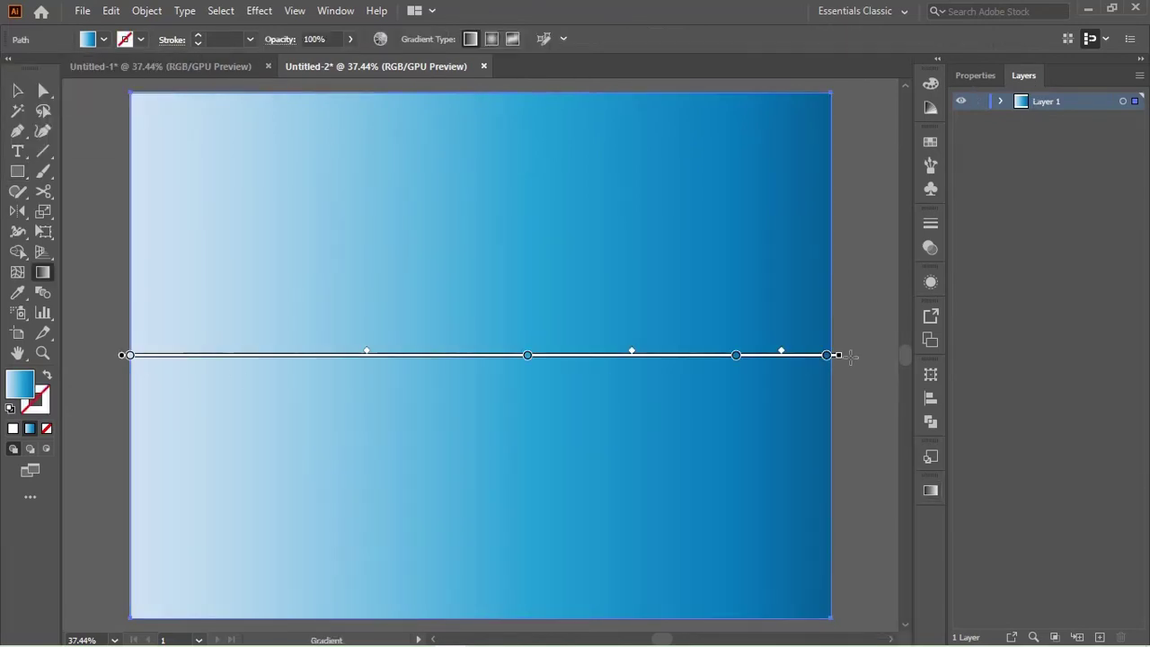
left_click_drag(848, 354, 839, 232)
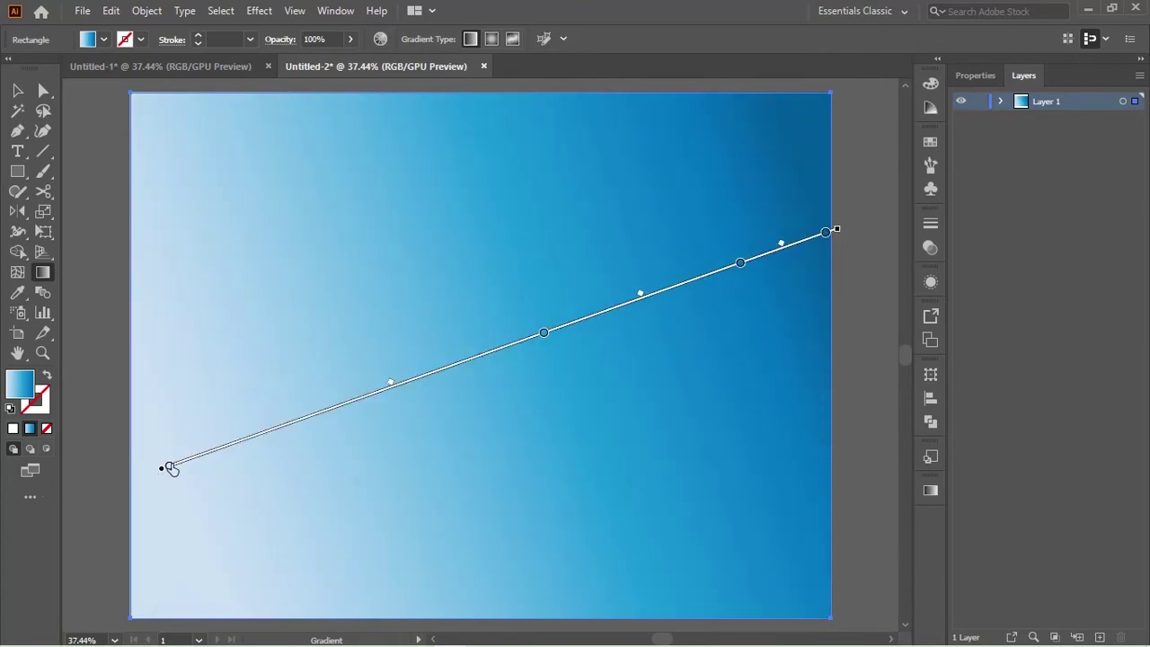
left_click(169, 467)
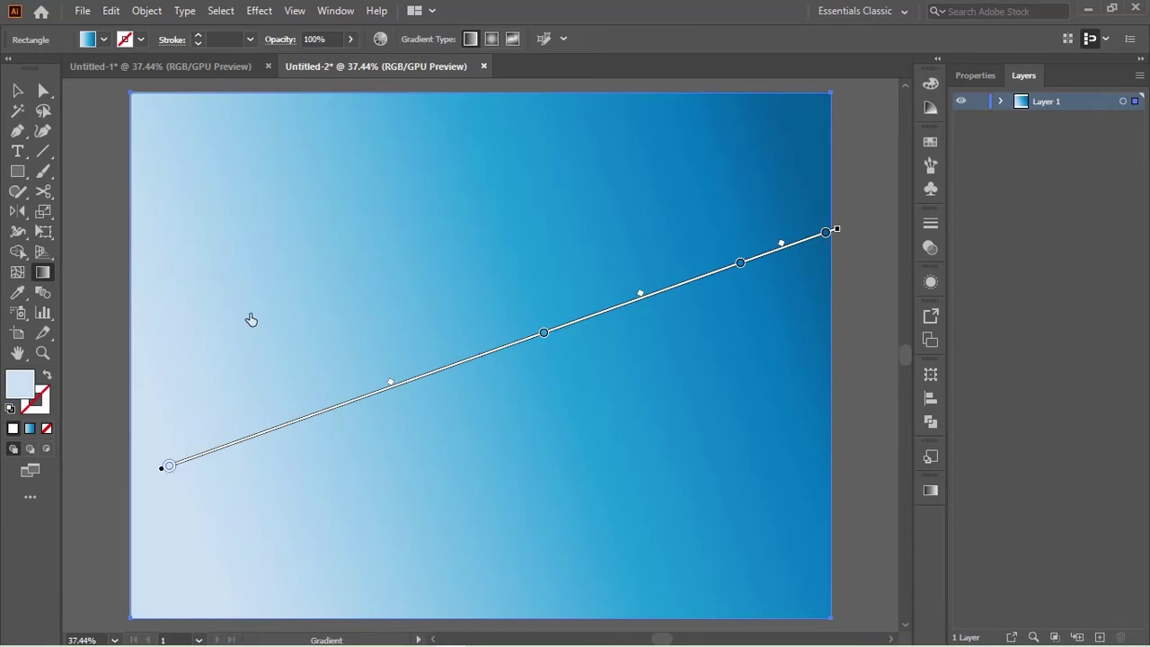
double_click(169, 466)
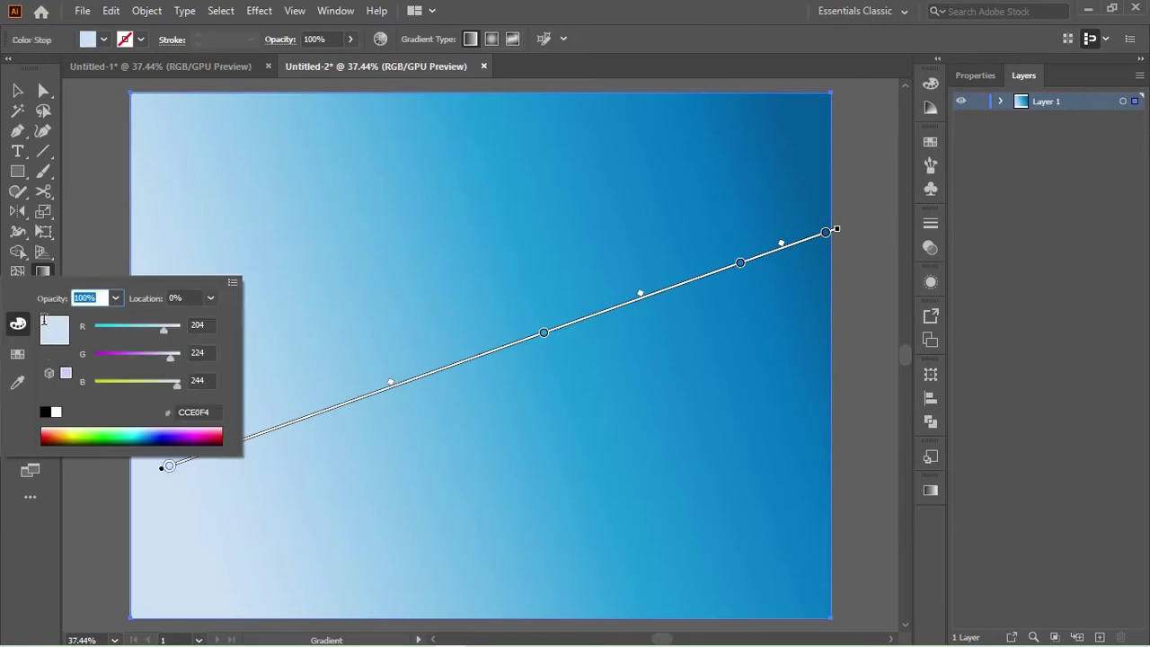
left_click(18, 354)
left_click(147, 329)
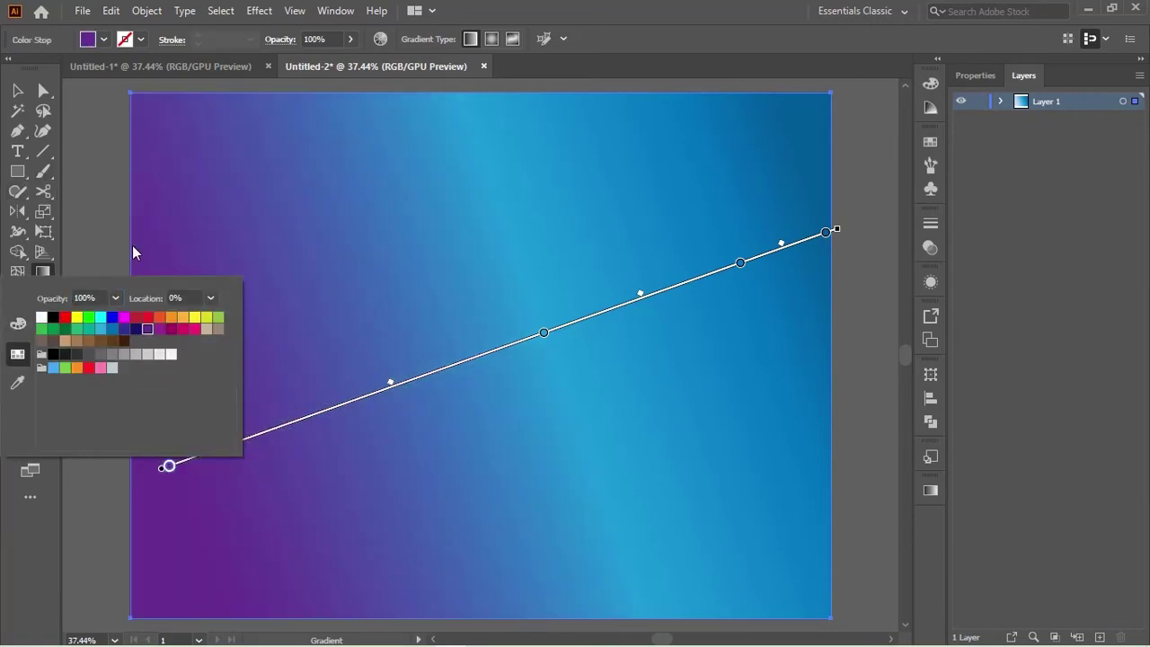
left_click(429, 394)
Step: Set the gradient's middle stop to dark purple
left_click(544, 334)
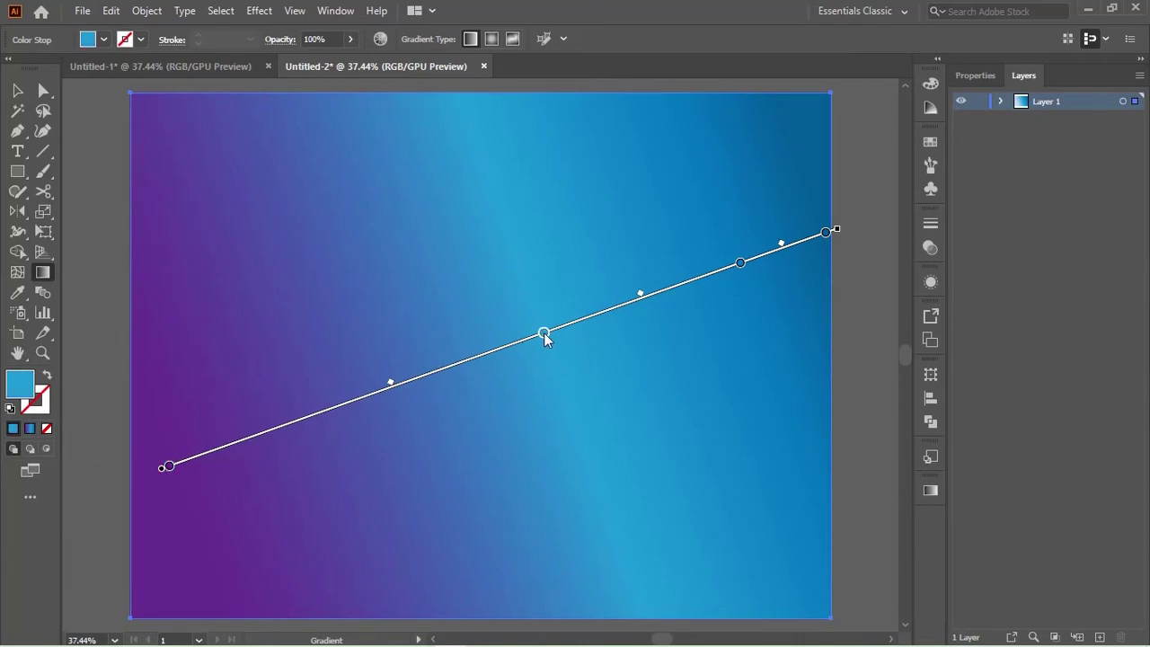
double_click(543, 334)
left_click(325, 395)
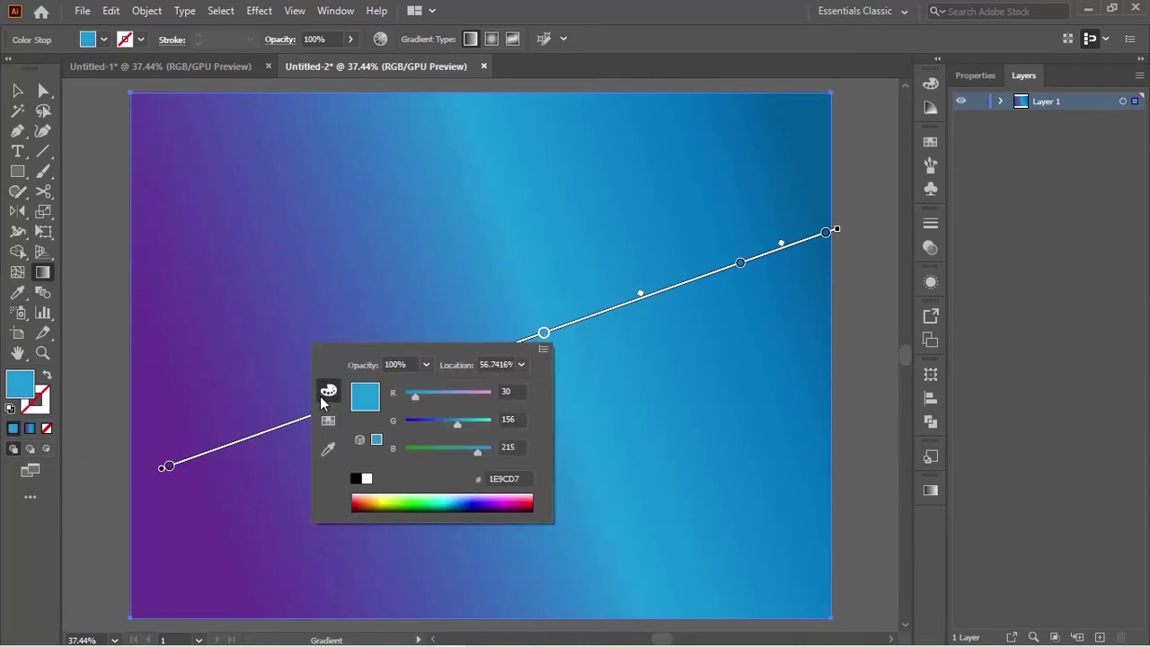
left_click(329, 422)
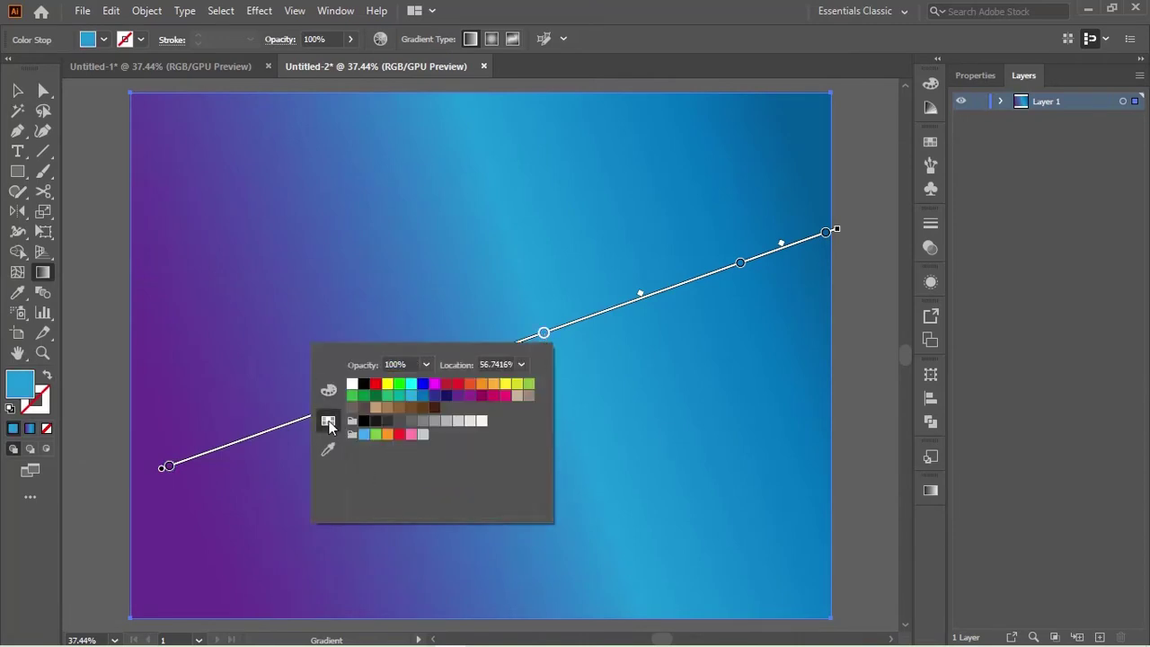
left_click(446, 396)
left_click(327, 390)
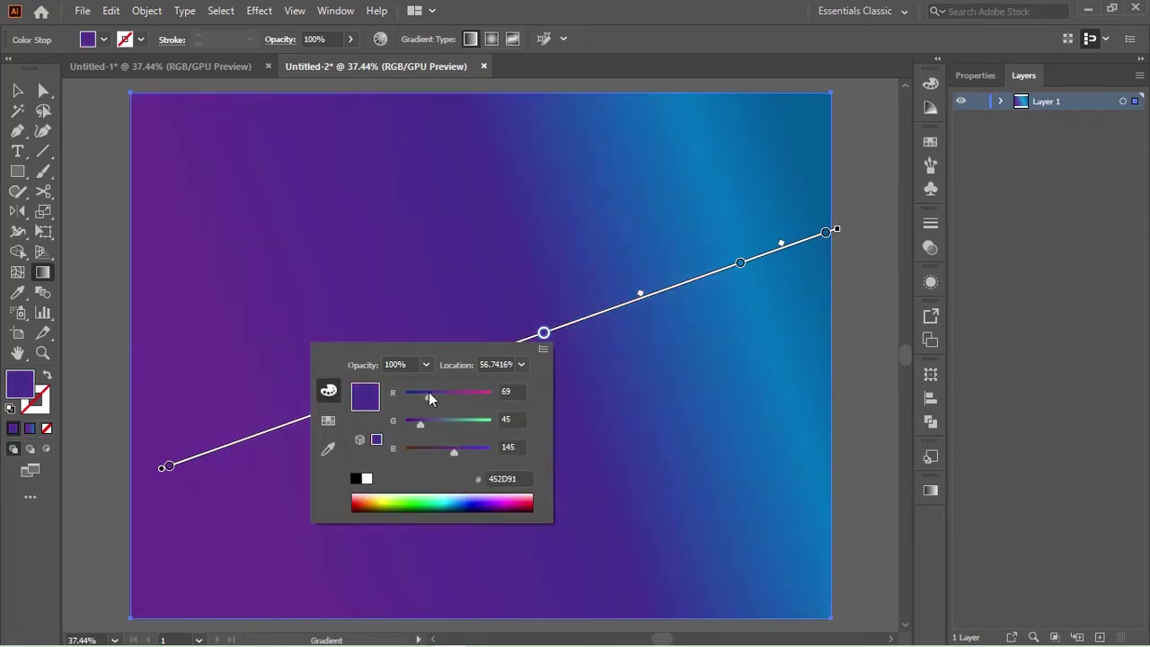
left_click(853, 335)
Step: Remove the extra colour stop and make the gradient's end stop white
left_click(740, 263)
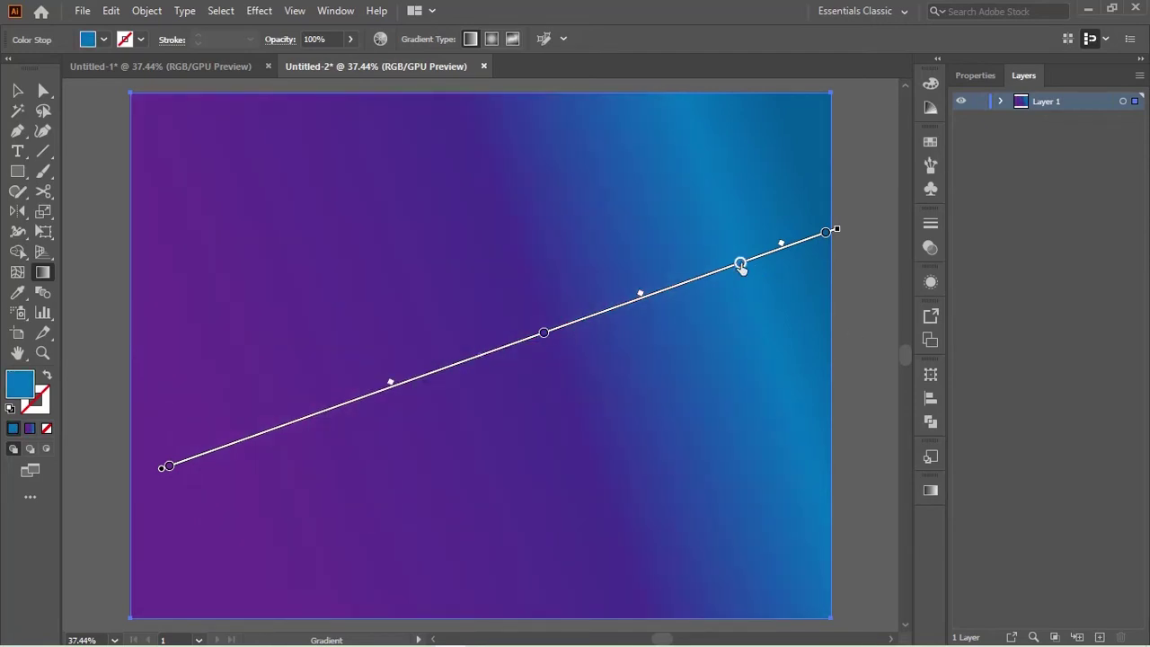
left_click_drag(740, 263, 958, 213)
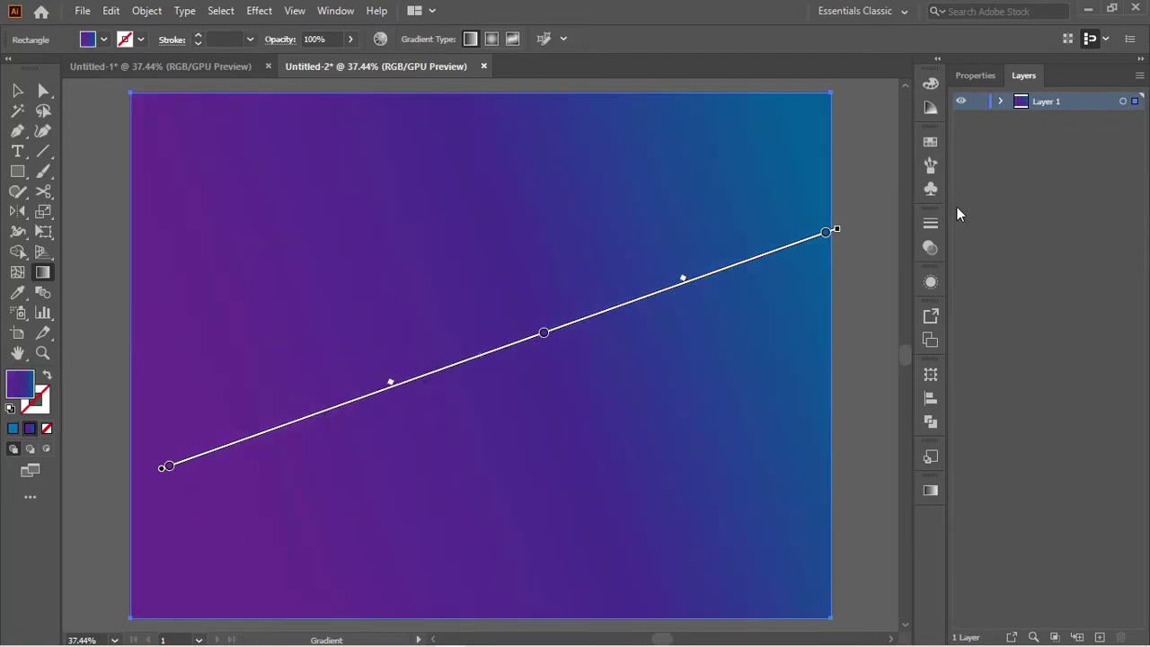
double_click(826, 232)
left_click(763, 324)
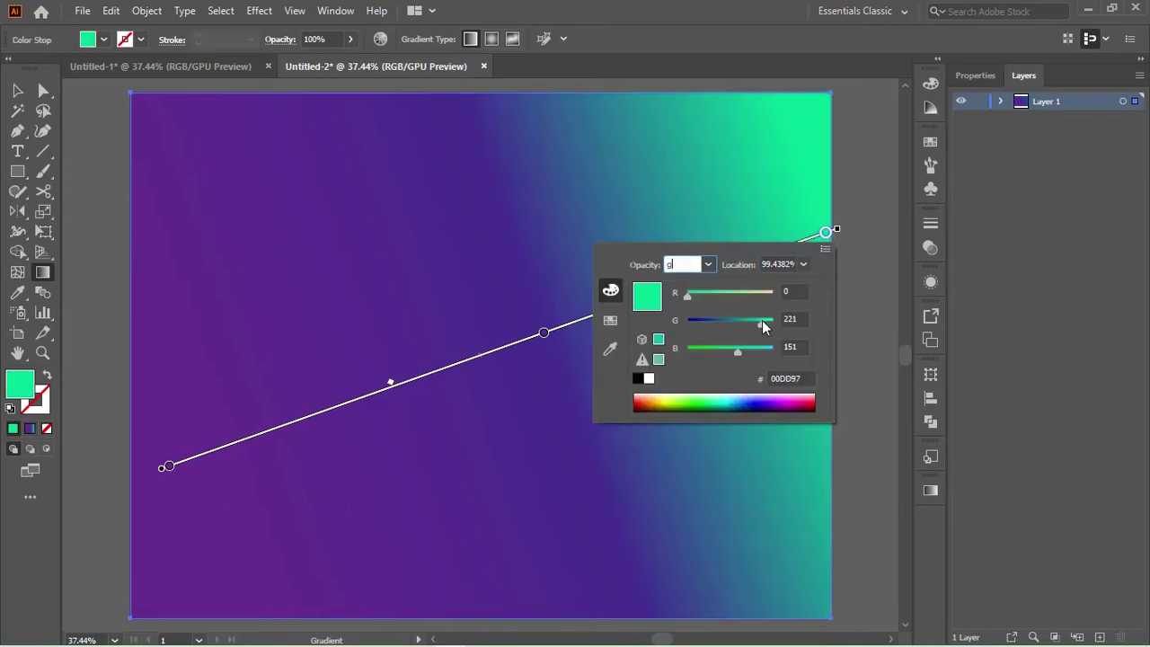
left_click(610, 319)
left_click(633, 286)
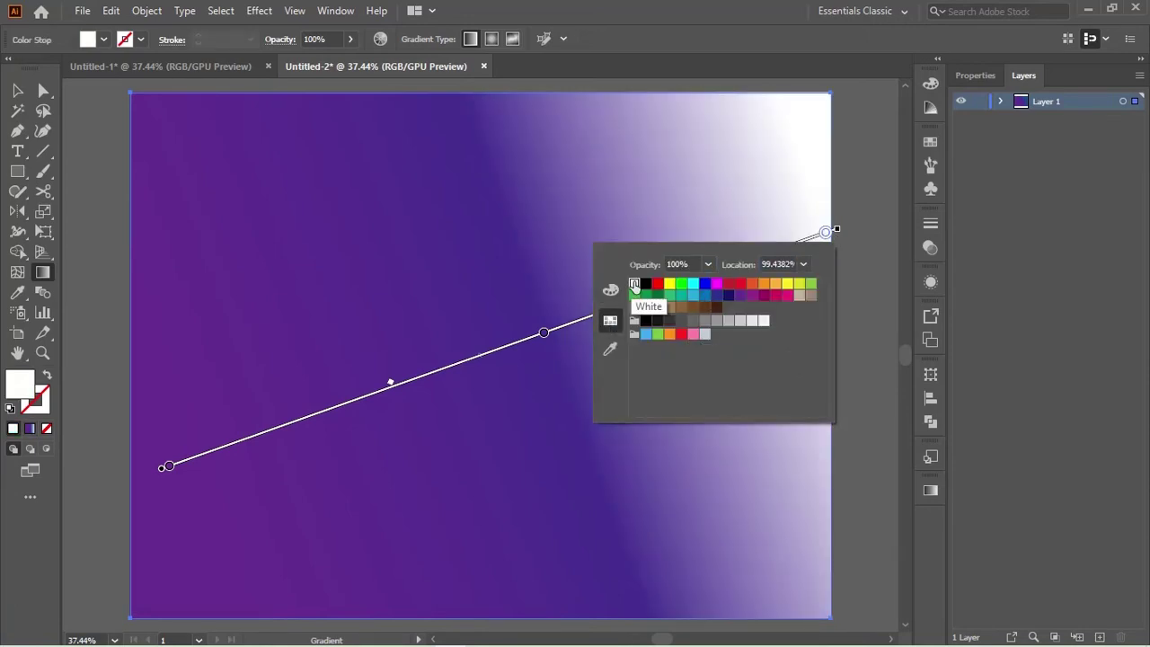
left_click(852, 206)
Step: Shrink the white area and extend the gradient end past the upper right corner
key("v")
left_click(871, 182)
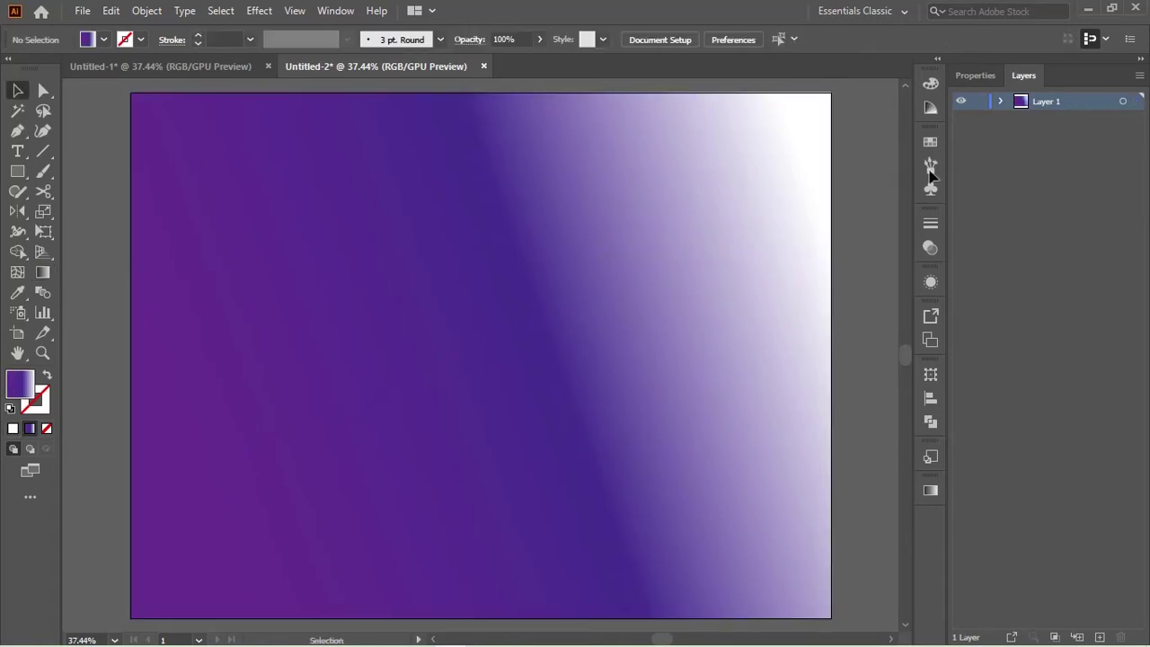
left_click(635, 232)
key("g")
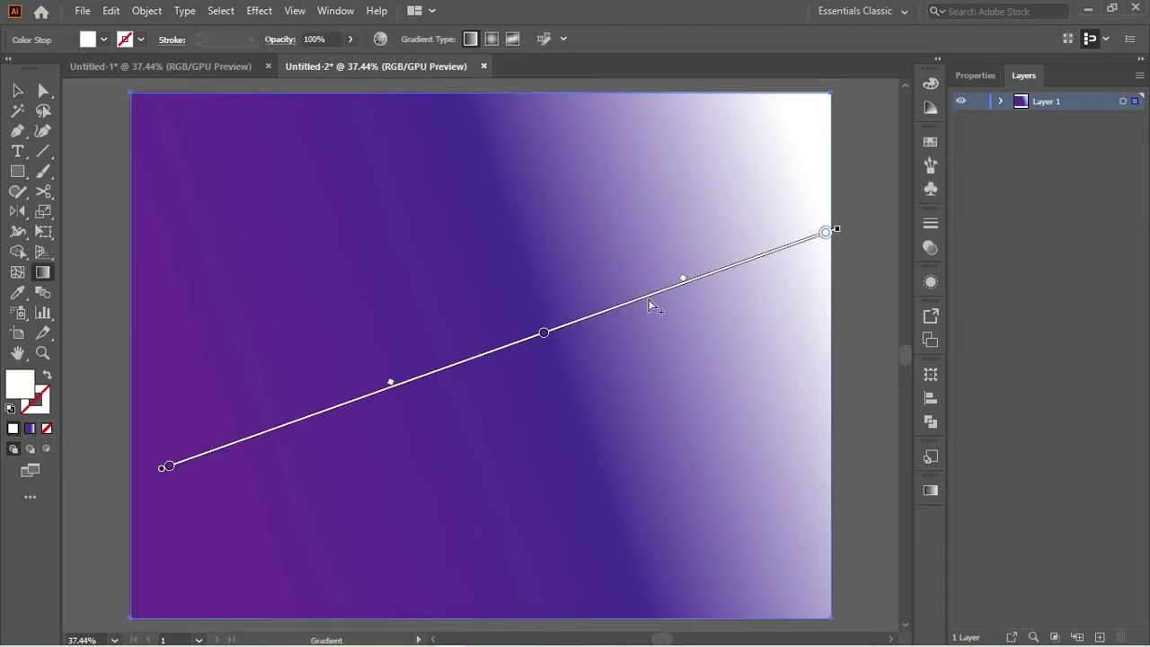
left_click_drag(683, 275, 755, 256)
left_click_drag(826, 232, 859, 220)
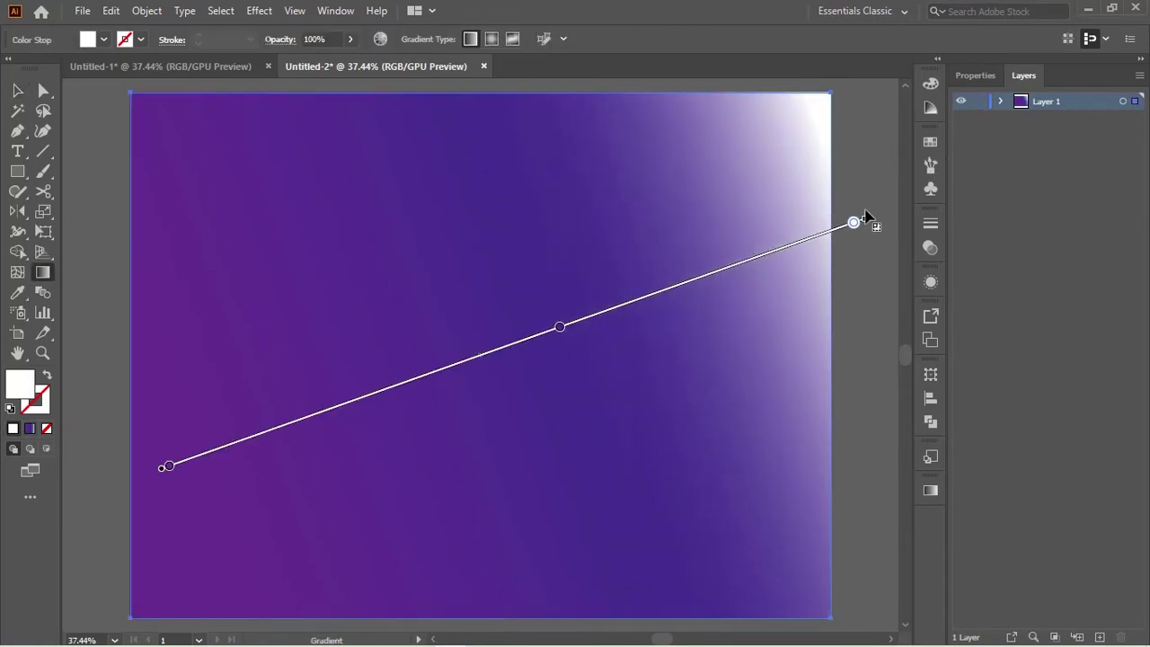
left_click(562, 327)
Step: Leave gradient editing and pick the Ellipse tool from the Rectangle flyout
key("v")
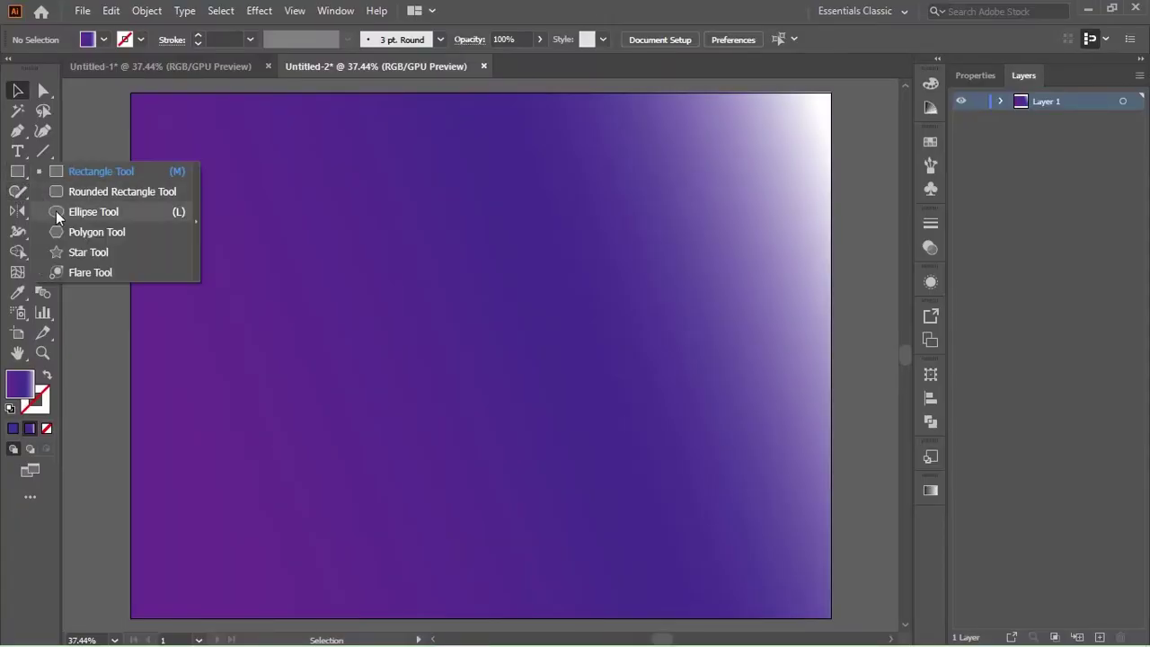
left_click_drag(17, 170, 99, 211)
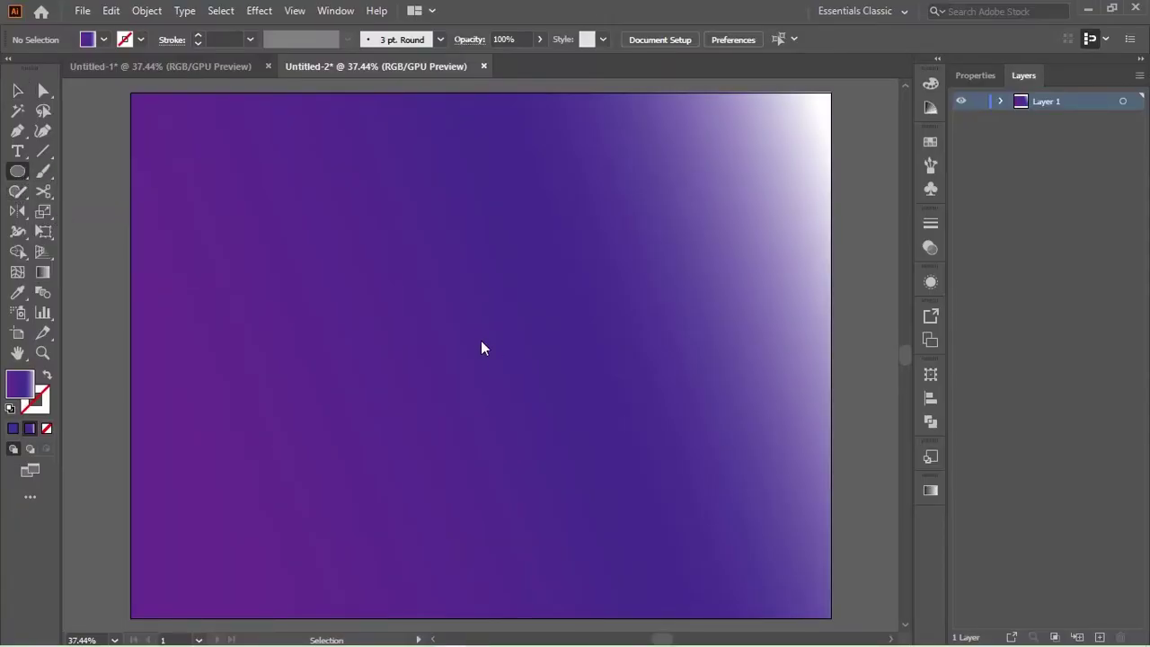
Step: Draw a large circle with no fill and a 100 pt stroke
left_click_drag(466, 348, 653, 534)
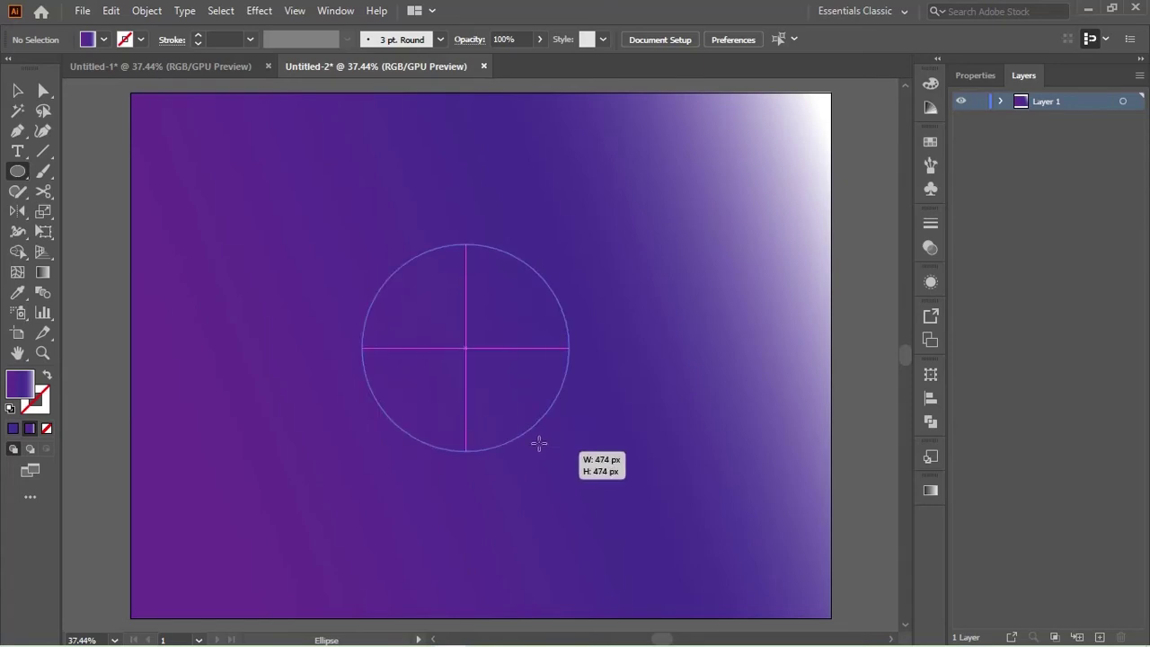
left_click(104, 40)
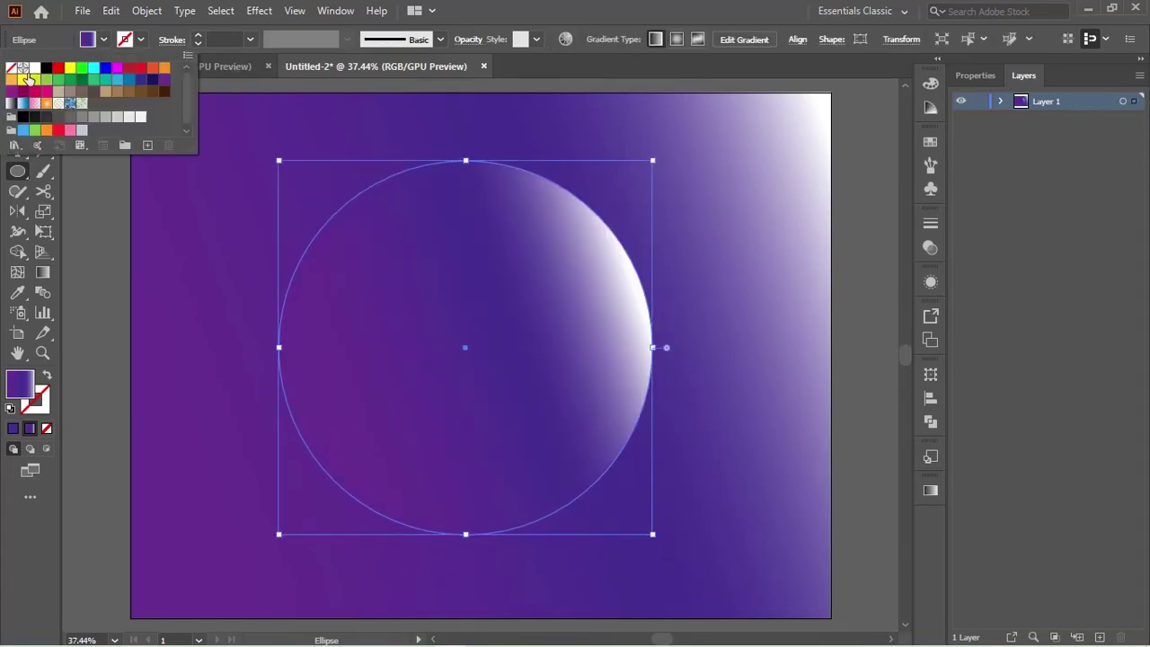
left_click(18, 74)
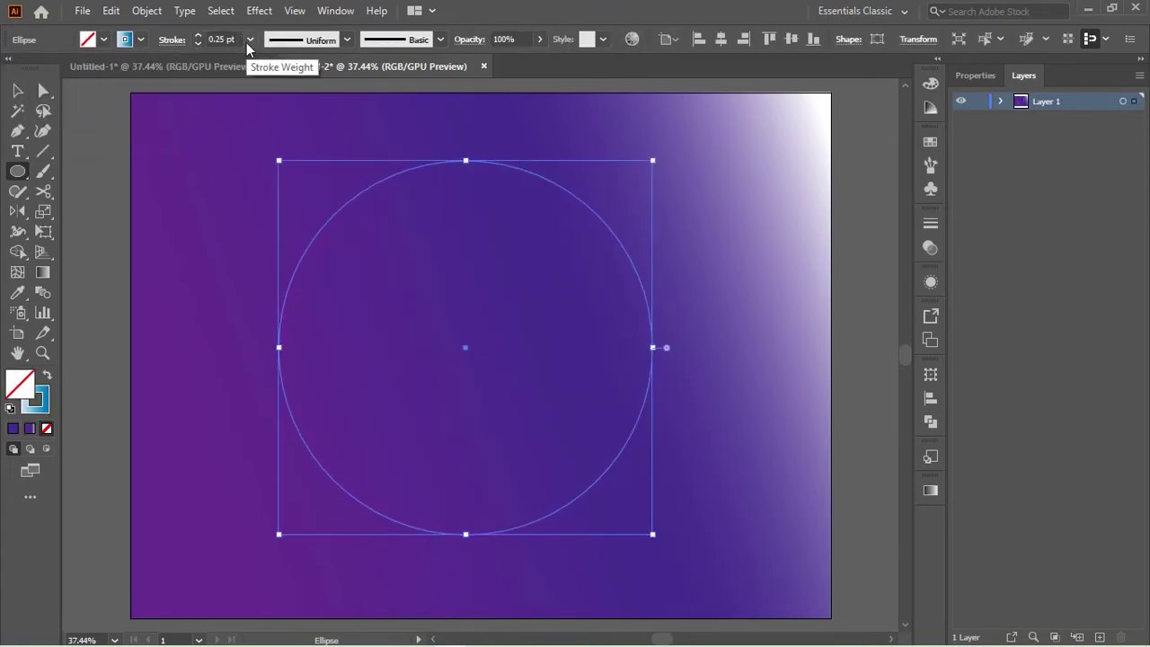
left_click(249, 39)
left_click(277, 226)
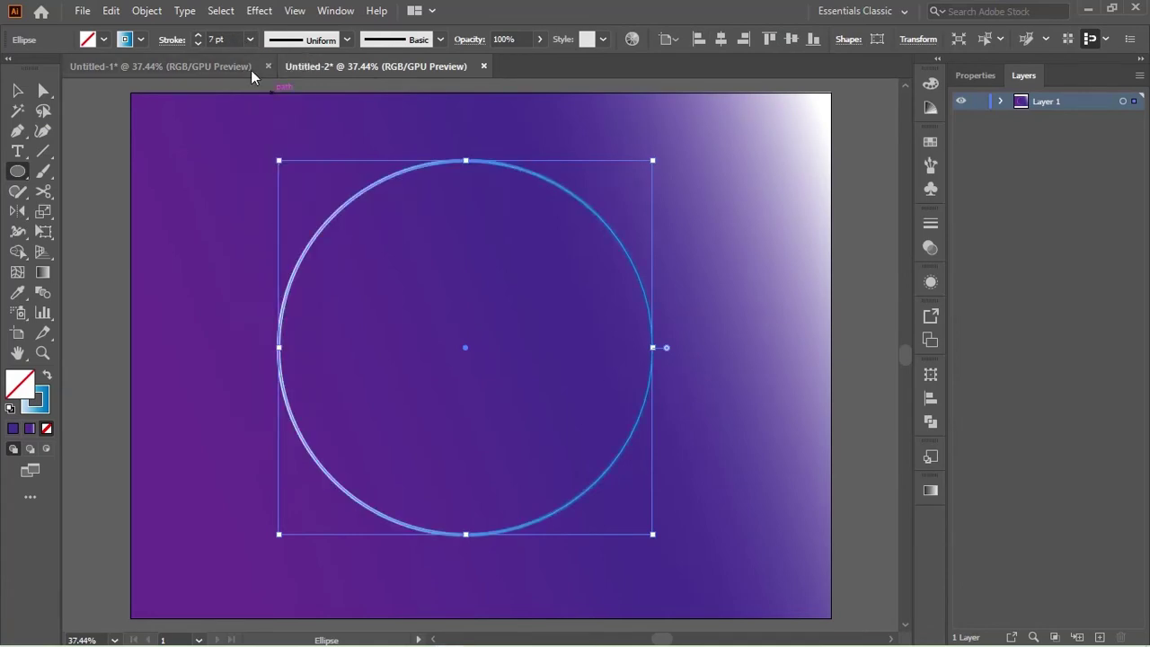
left_click(250, 39)
left_click(269, 337)
left_click(250, 39)
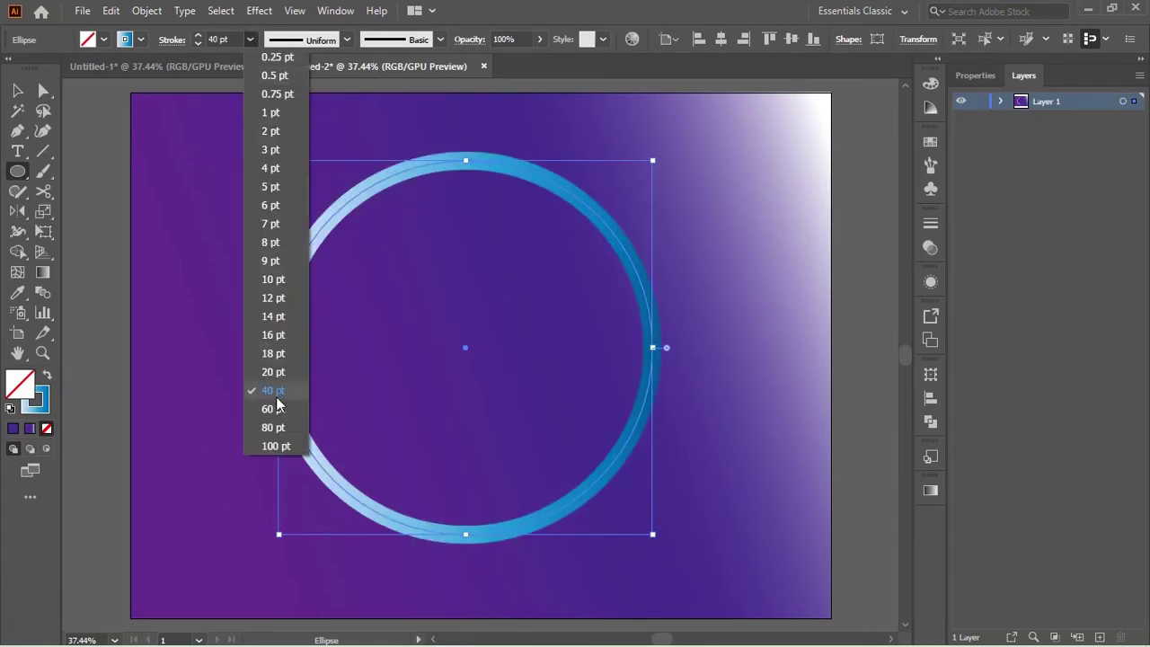
left_click(276, 403)
Step: Make the circle's stroke solid black
key("d")
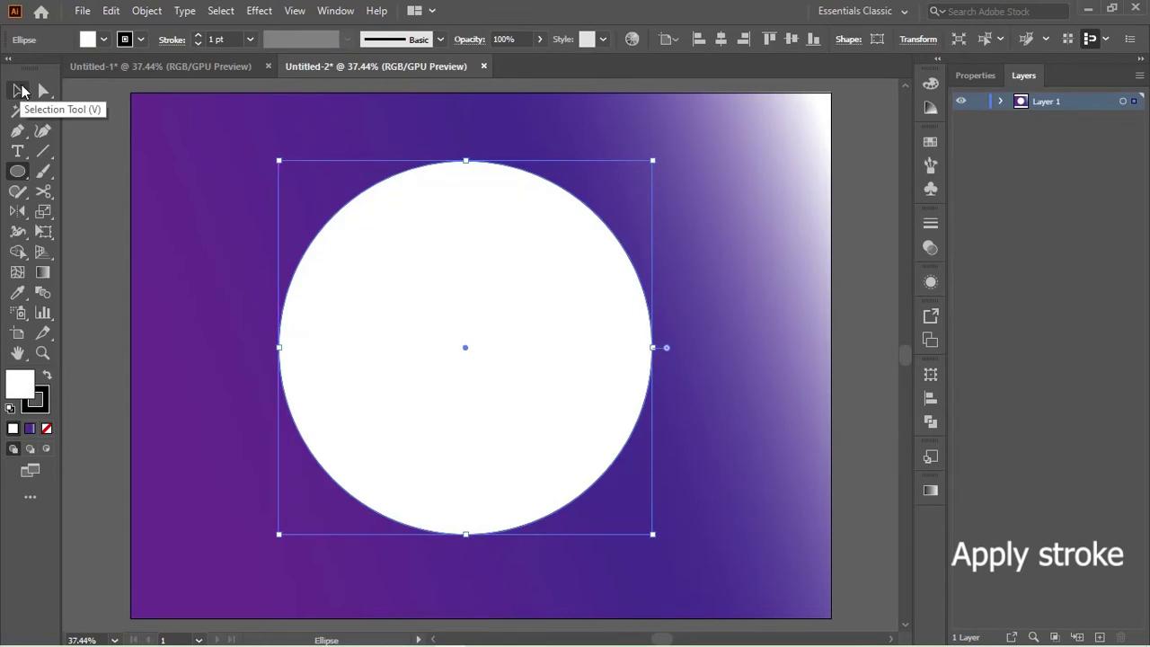
key("ctrl+z")
left_click(103, 40)
left_click(45, 68)
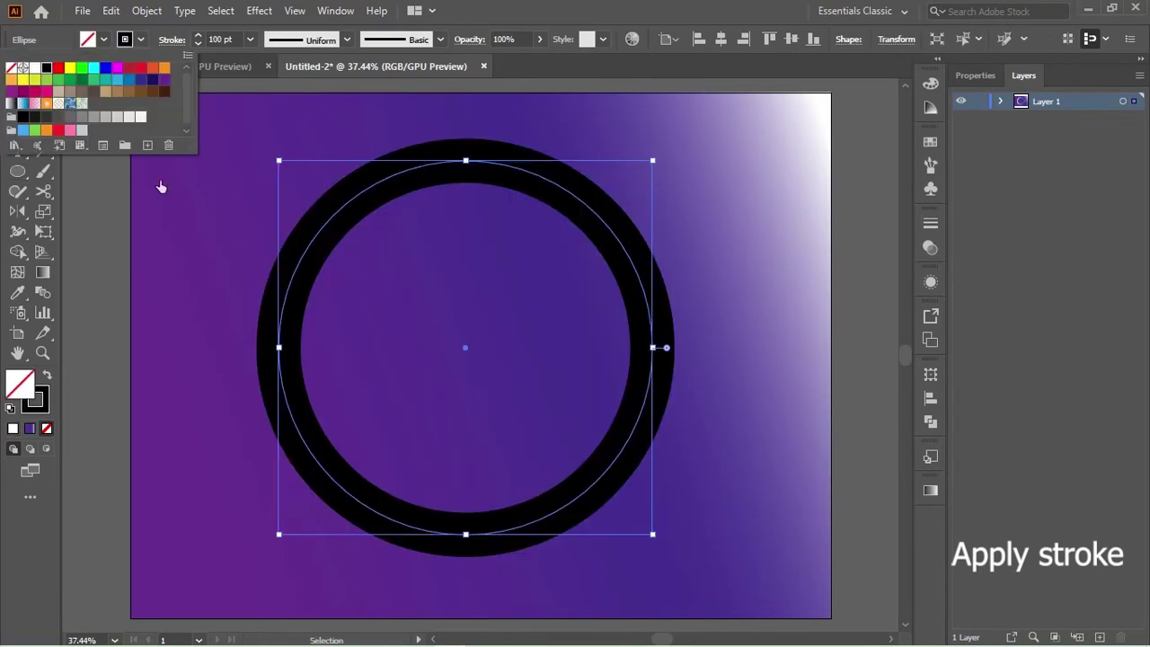
left_click(185, 196)
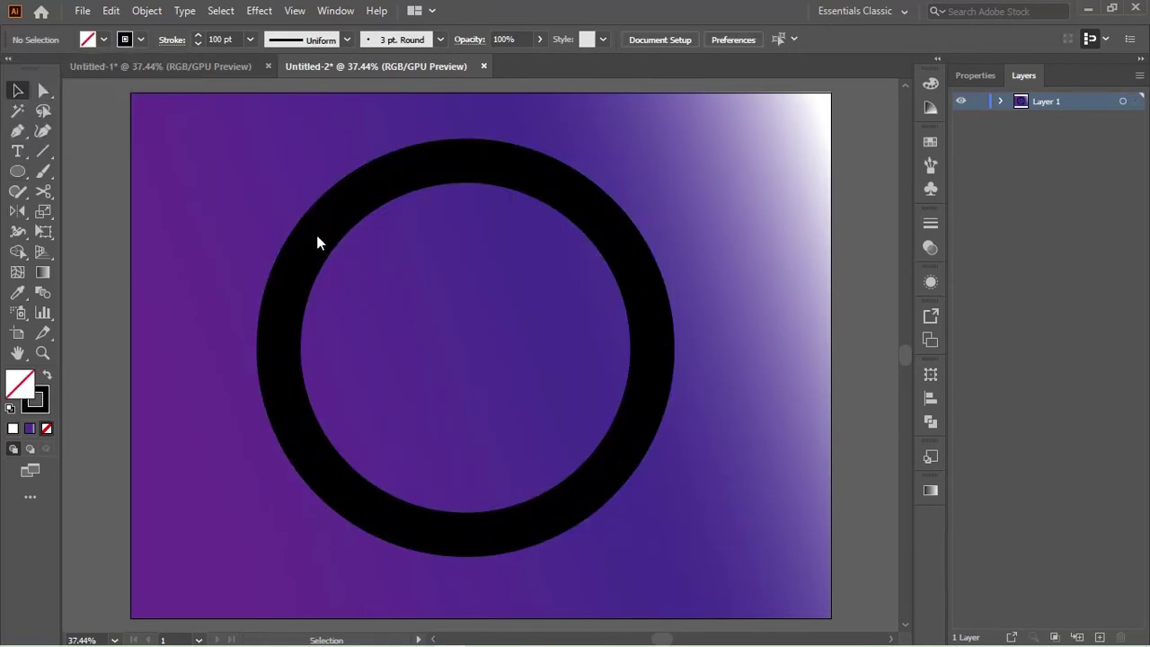
left_click(319, 236)
Step: Cut the ring with Scissors at its top and left anchor points
left_click(44, 90)
left_click(44, 192)
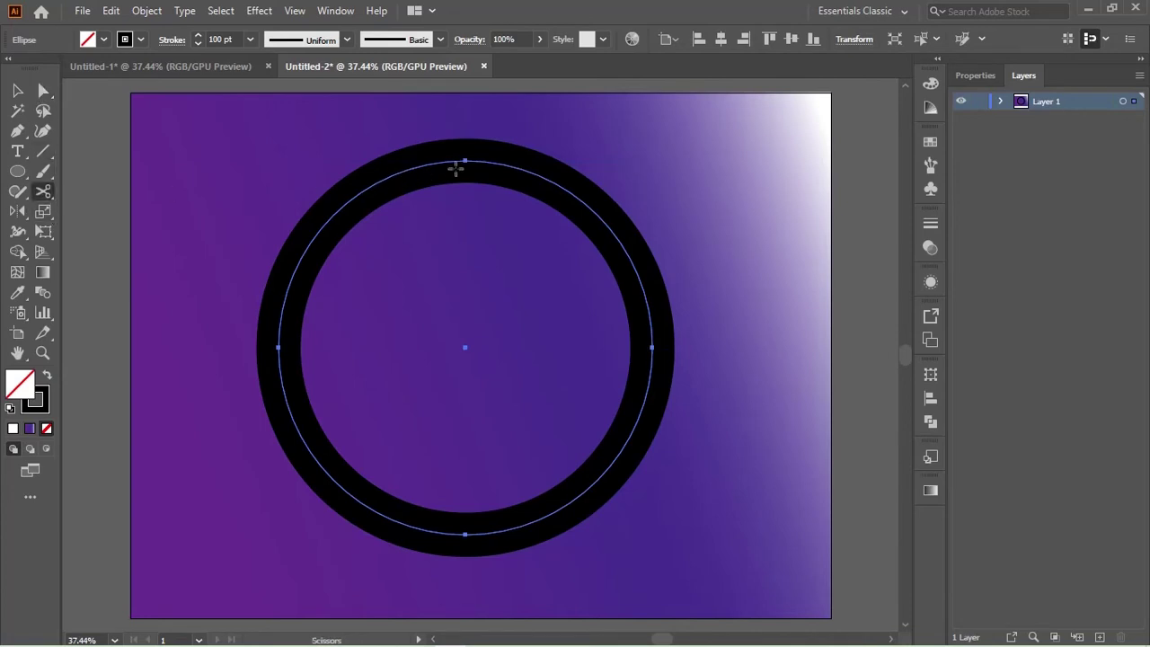
left_click(465, 161)
left_click(278, 346)
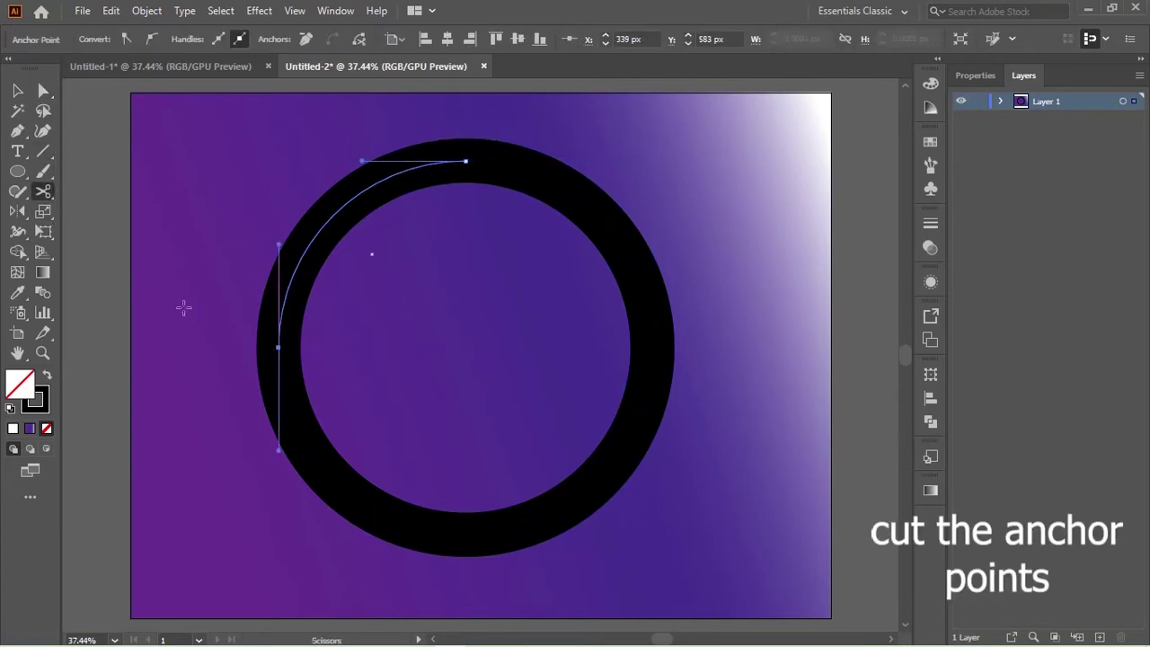
key("v")
left_click(191, 120)
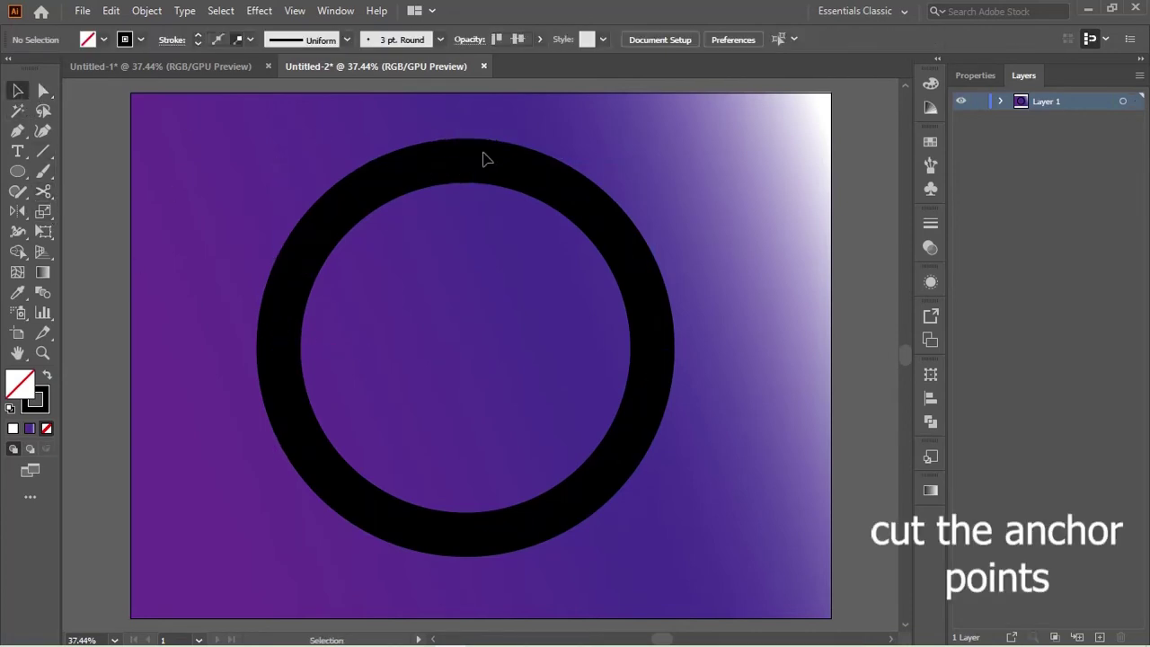
Step: Give the long arc round caps and a blue stroke
left_click(589, 198)
left_click(172, 39)
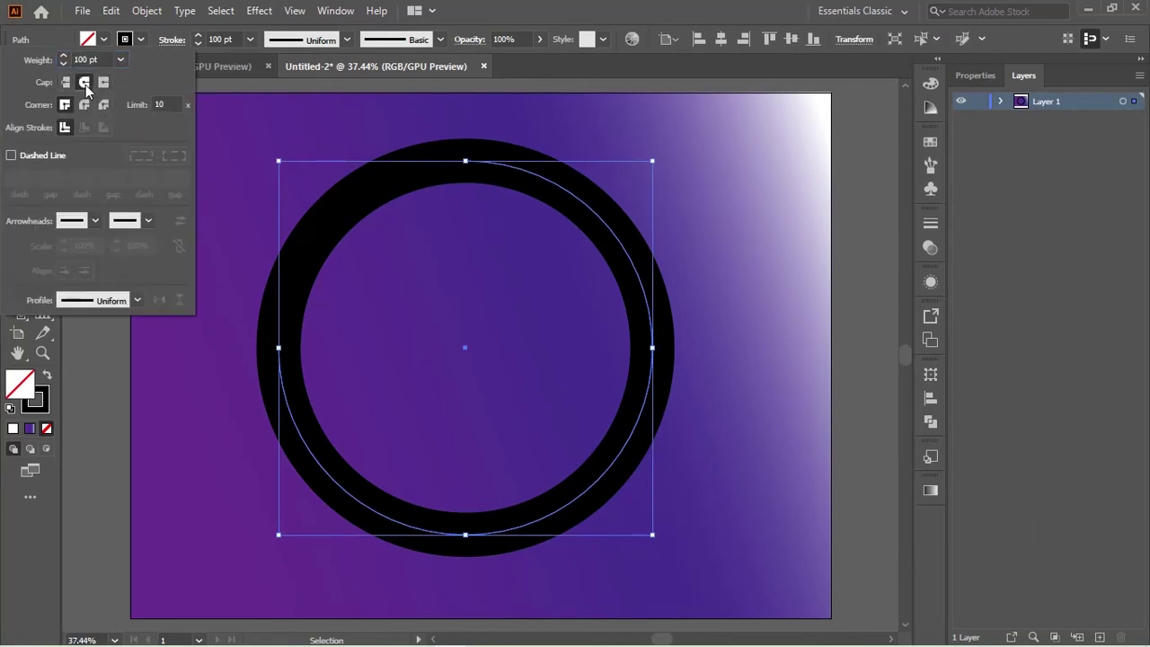
left_click(125, 40)
left_click(105, 73)
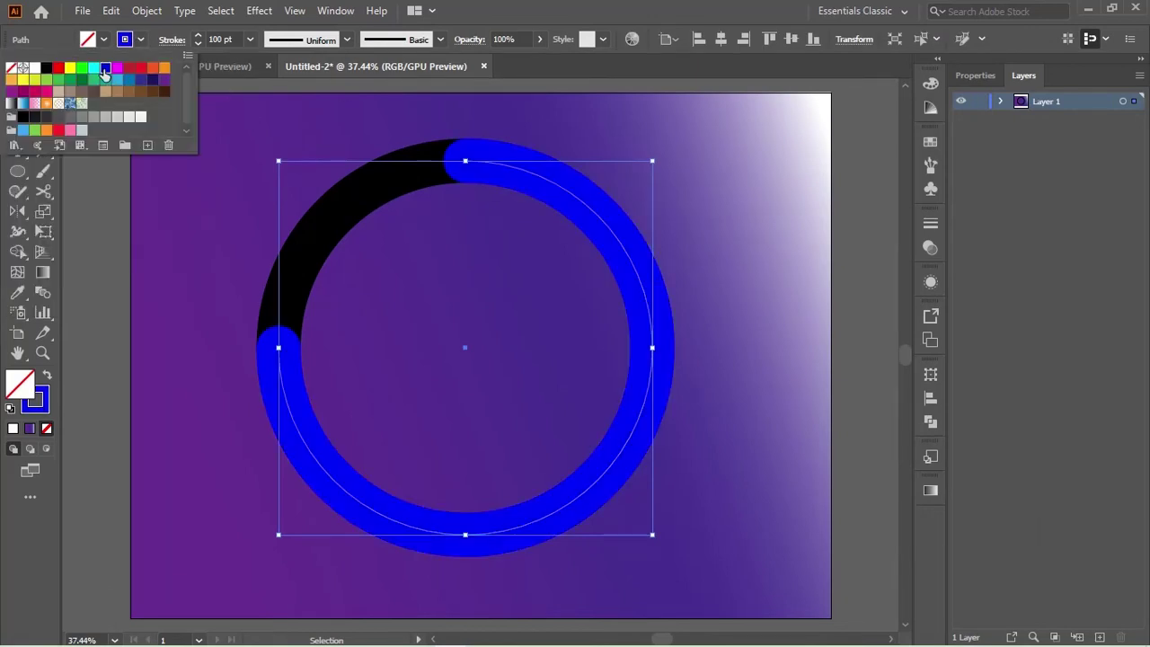
left_click(208, 280)
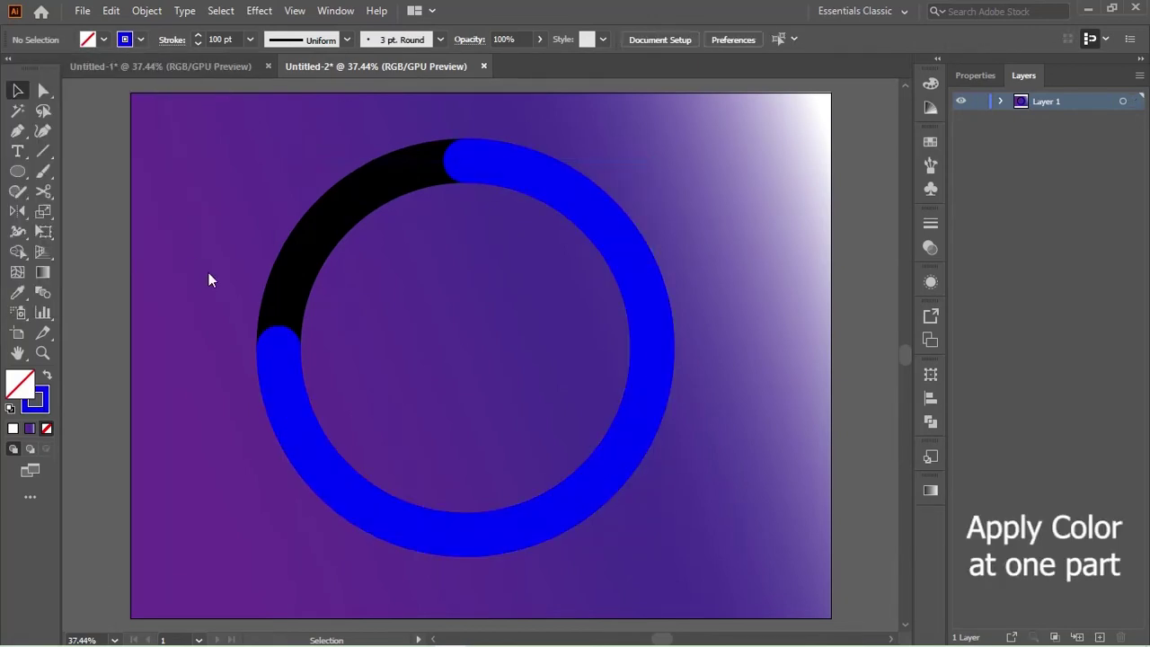
left_click(632, 266)
left_click(401, 202)
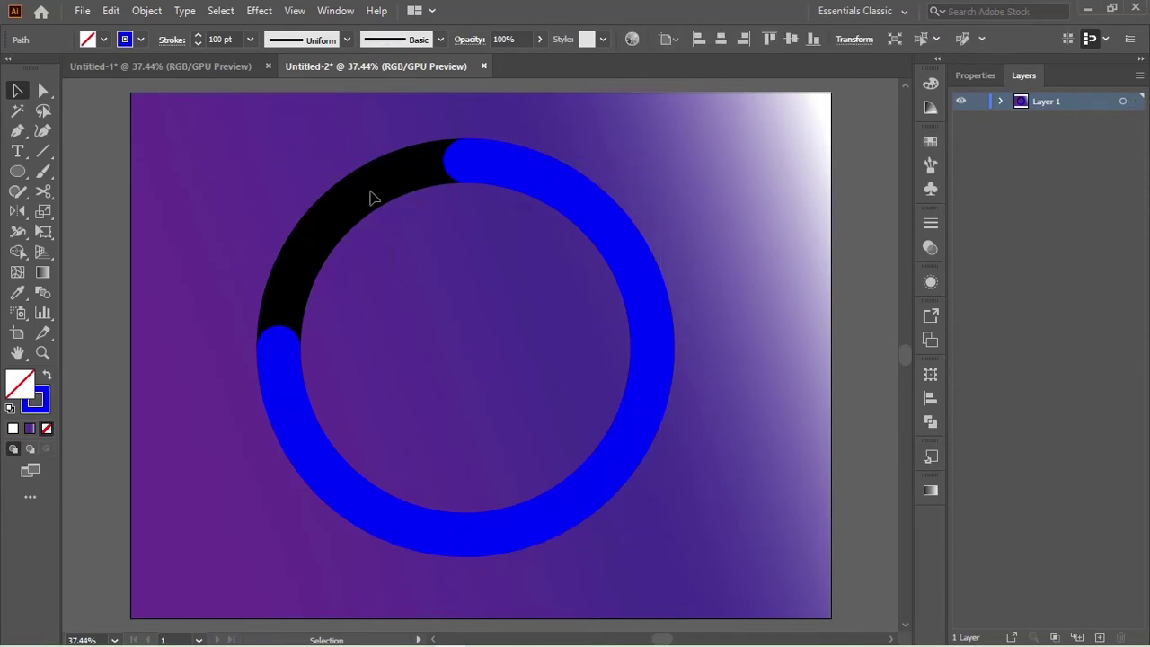
Step: Lower the short black arc's opacity to 38%
left_click(382, 191)
left_click(970, 76)
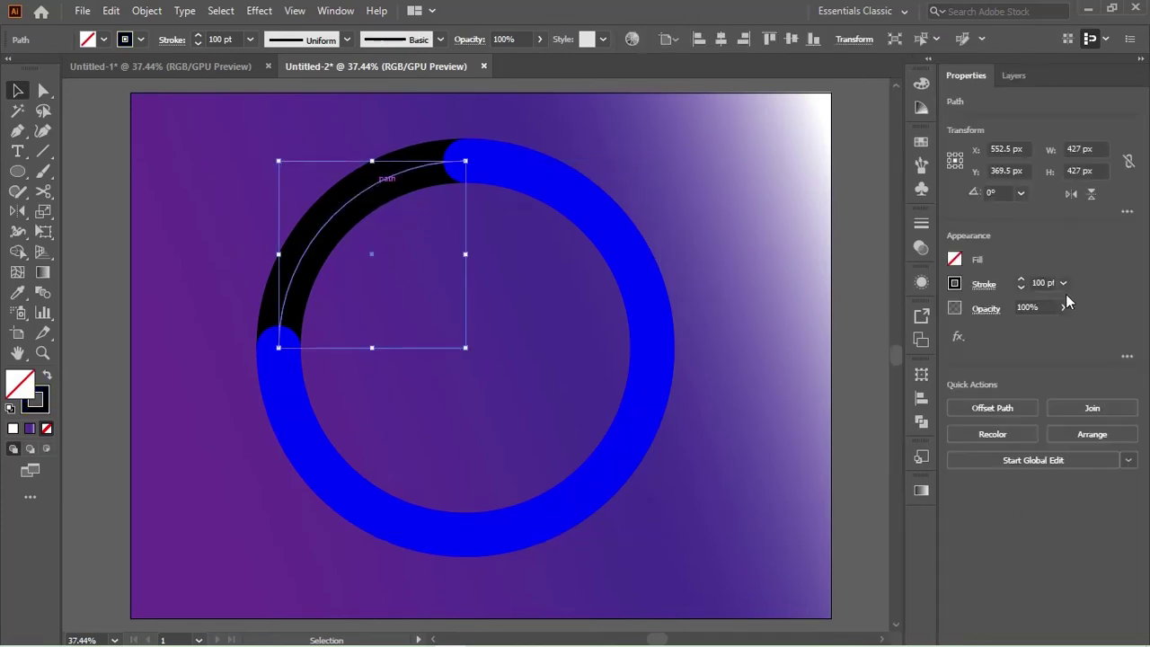
left_click(1063, 307)
left_click_drag(1063, 333, 1027, 329)
left_click(629, 164)
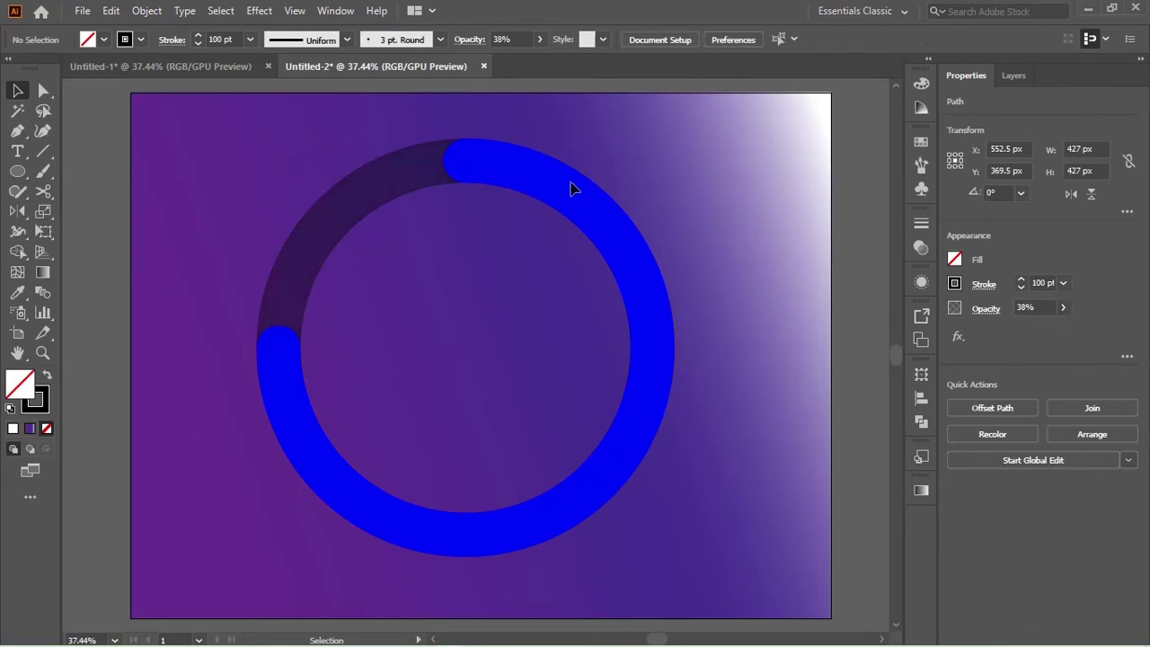
left_click(571, 190)
Step: Apply a blue gradient preset to the long arc's stroke and delete the extra middle stop
left_click(920, 490)
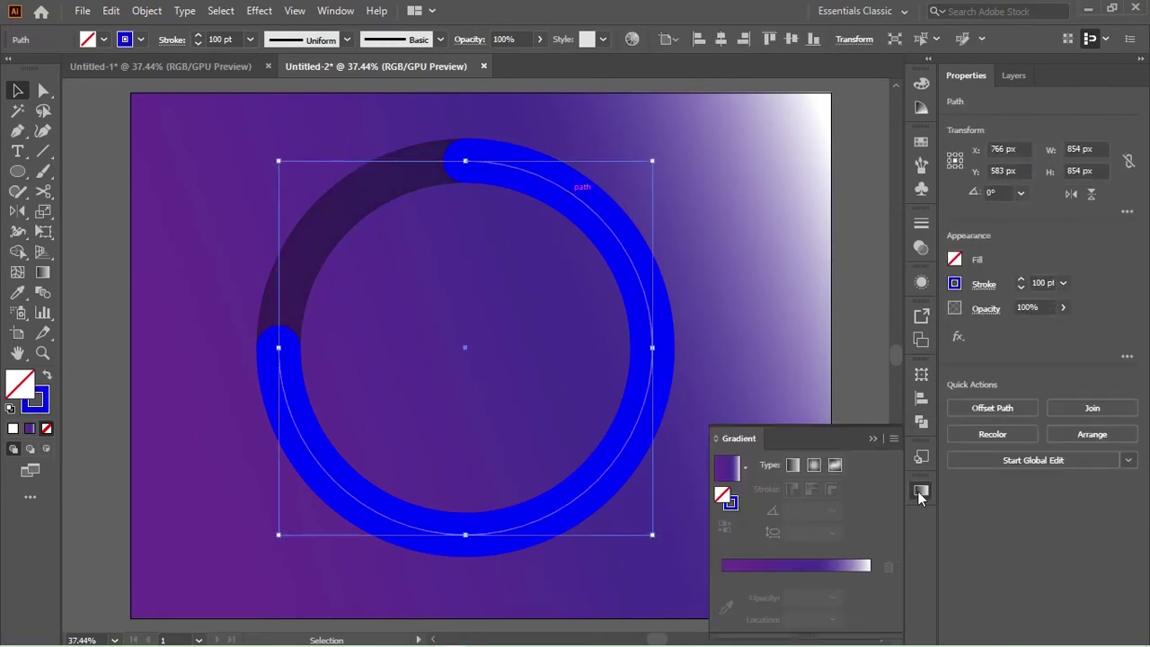
left_click(730, 503)
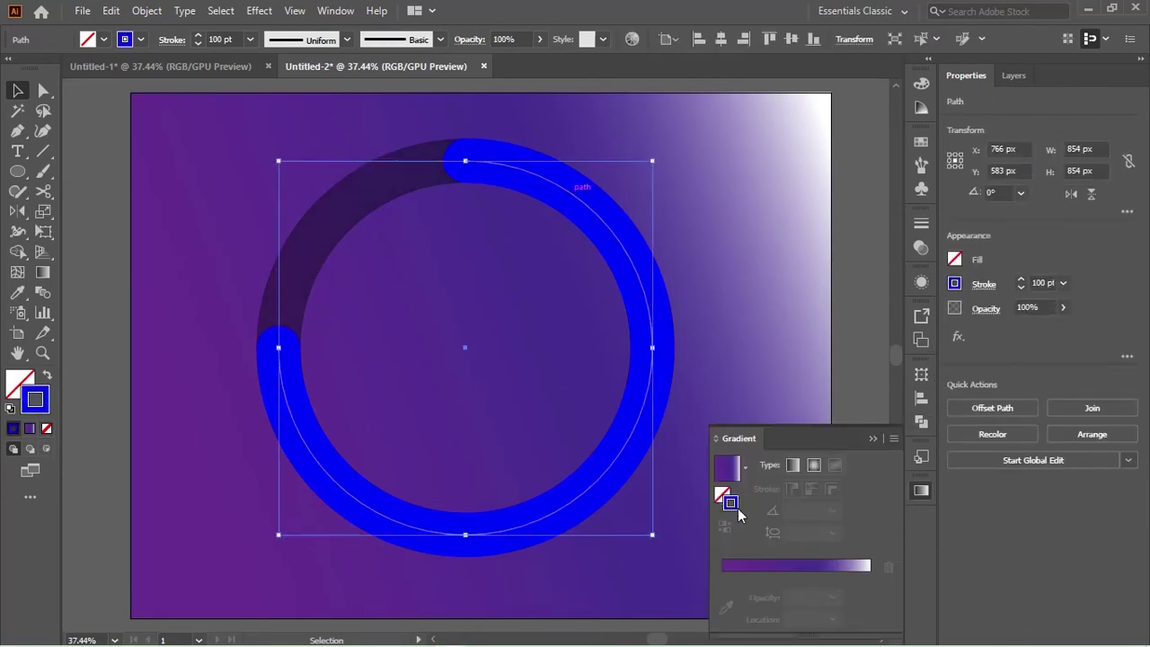
double_click(772, 562)
left_click(827, 197)
left_click(785, 564)
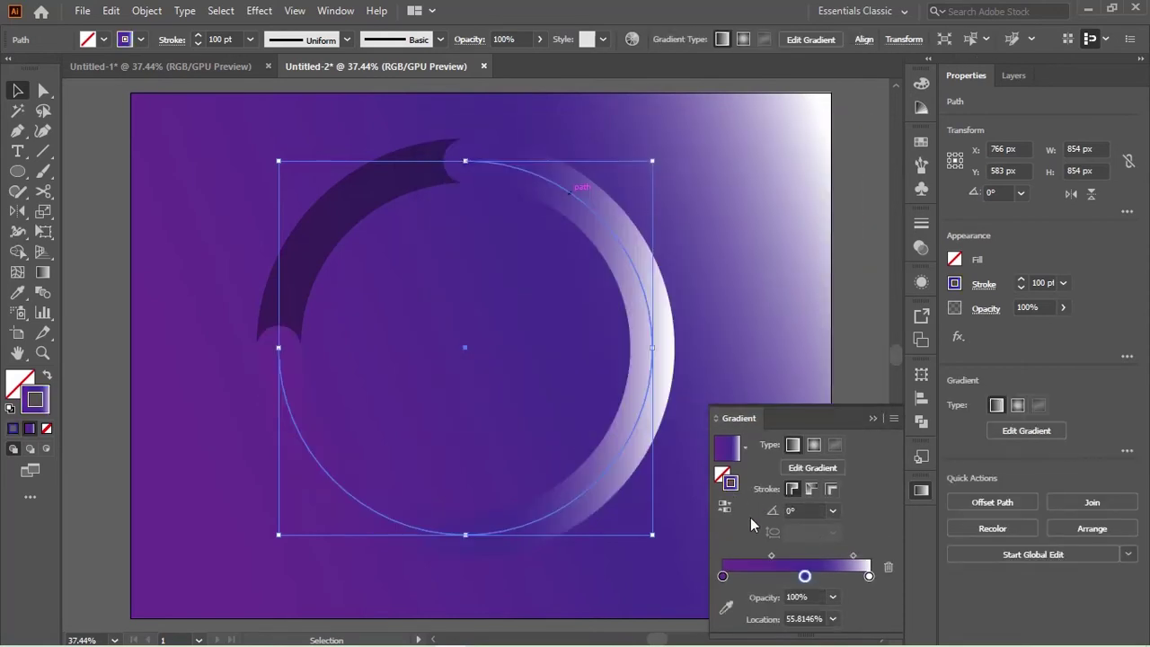
left_click(744, 445)
left_click(683, 482)
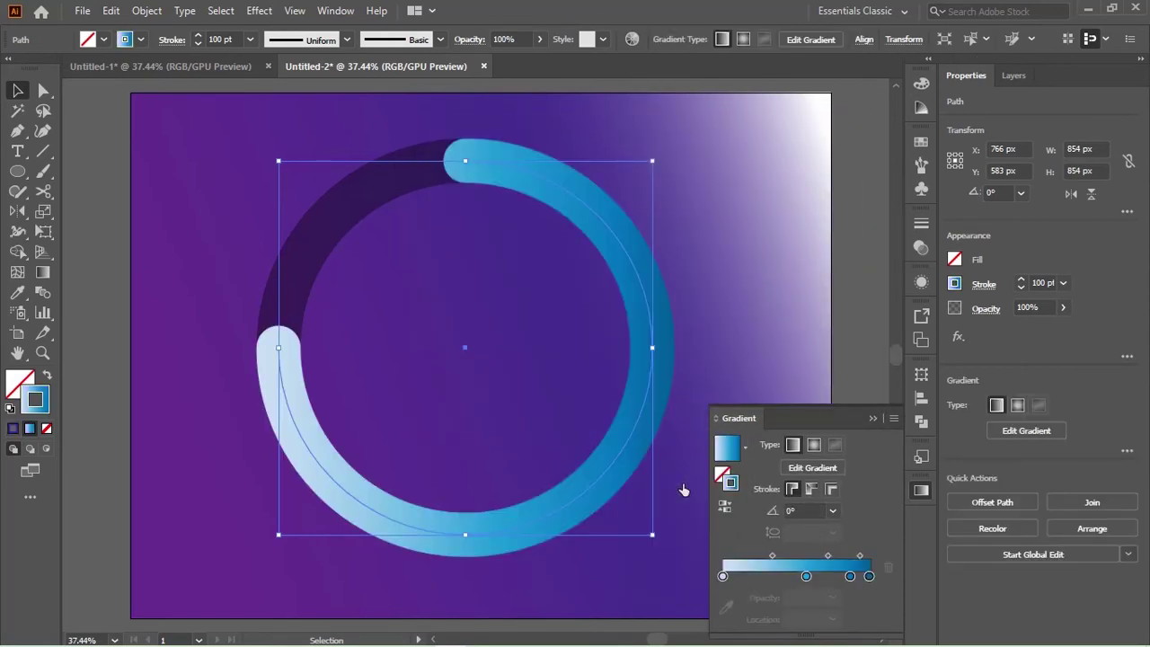
left_click(806, 576)
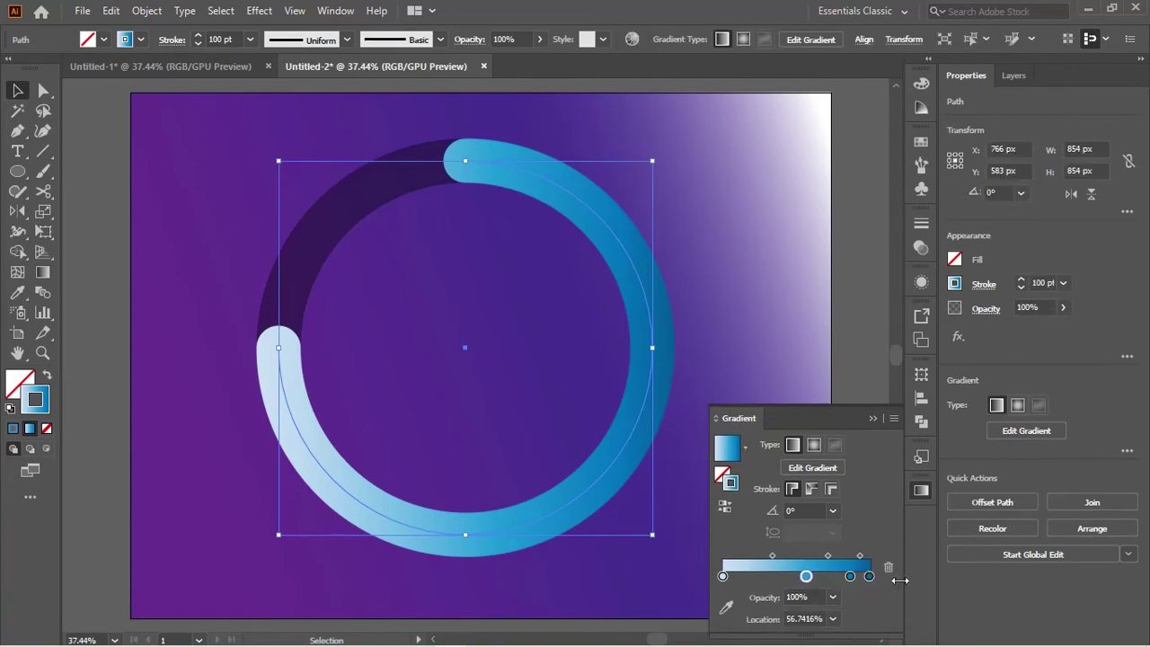
left_click(888, 567)
left_click(850, 576)
left_click_drag(850, 576, 704, 568)
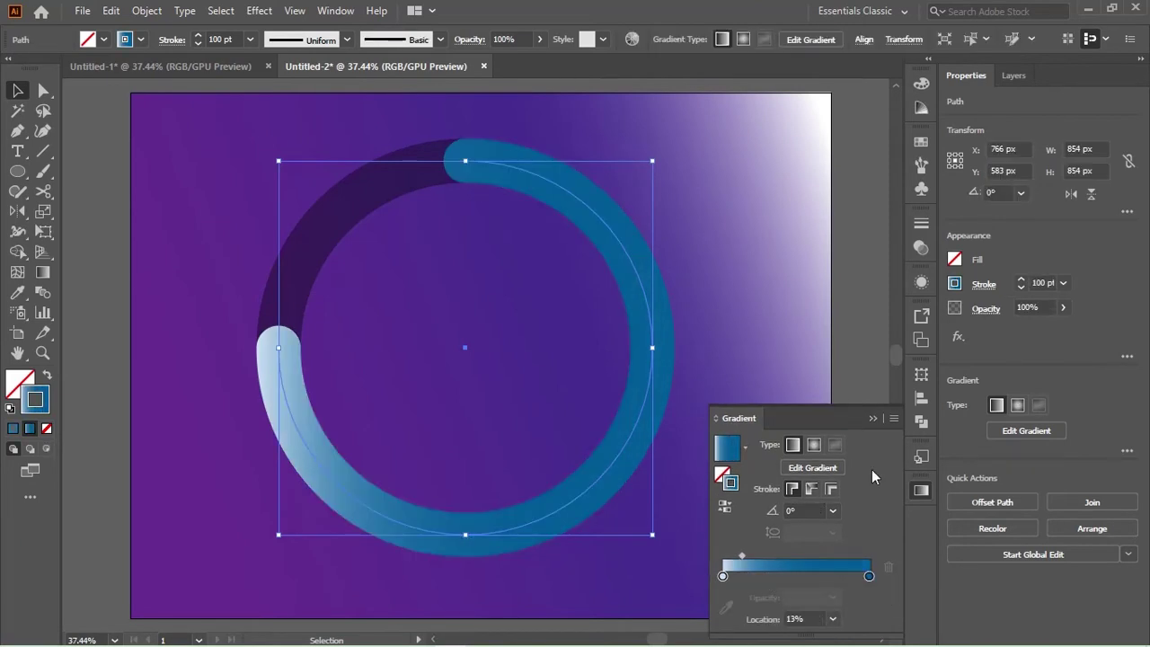
Step: Add a white stop at the arc's left end and adjust the blend midpoint
left_click(722, 576)
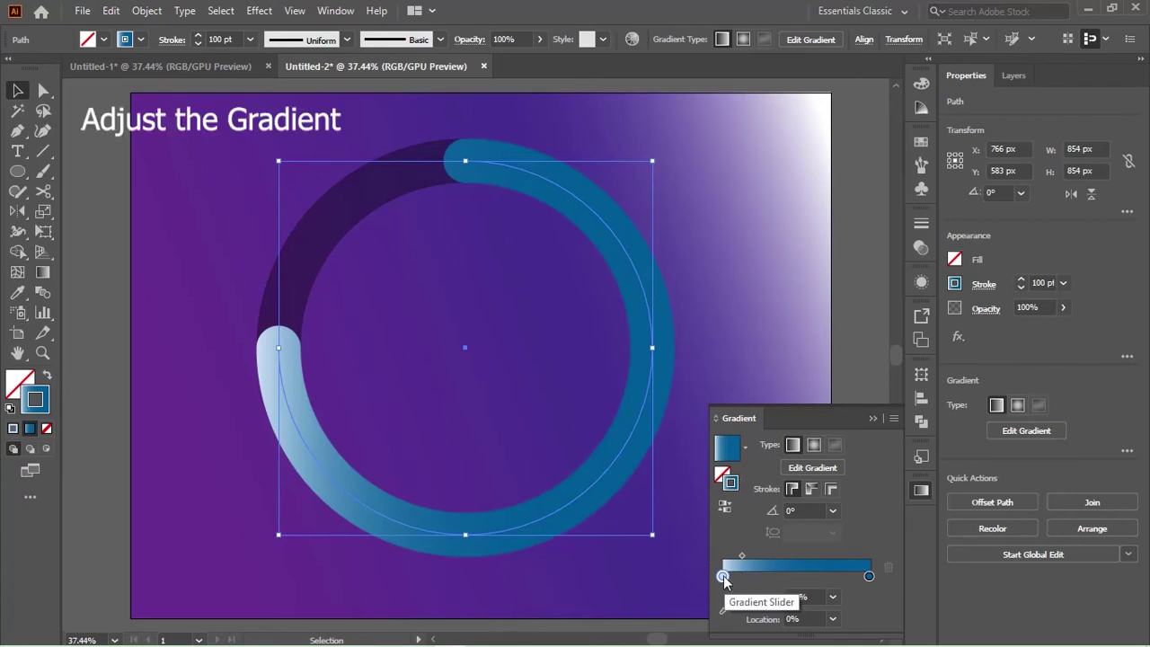
left_click(868, 576)
left_click(1063, 307)
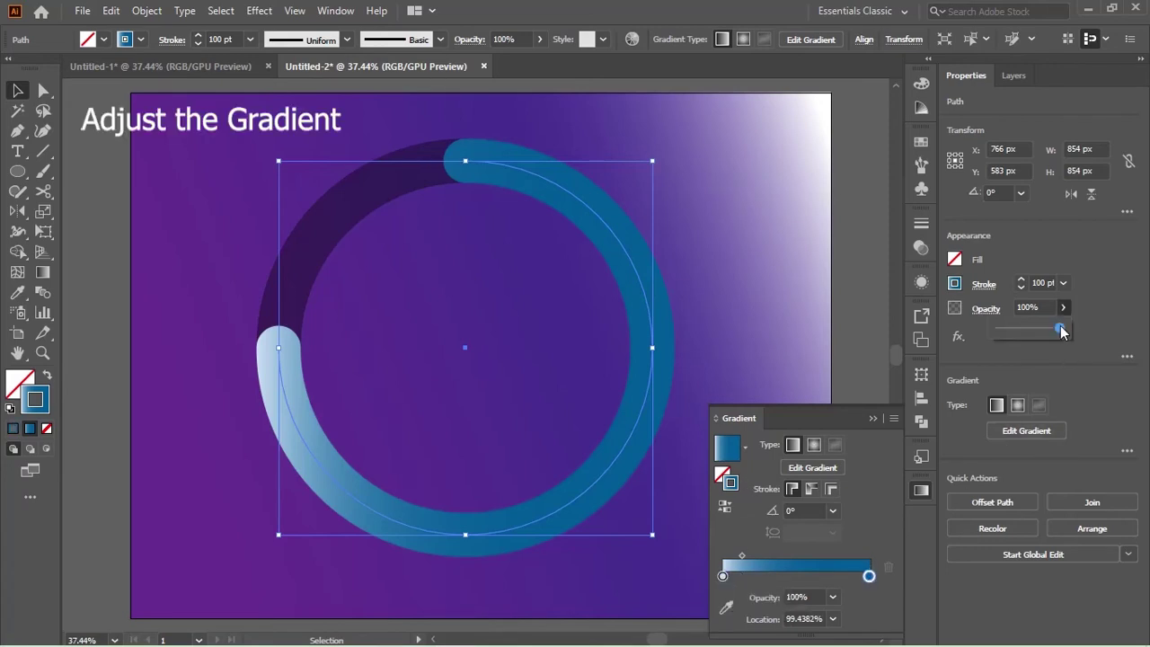
mouse_move(1064, 329)
left_mouse_down()
mouse_move(1047, 330)
mouse_move(1062, 331)
left_mouse_up()
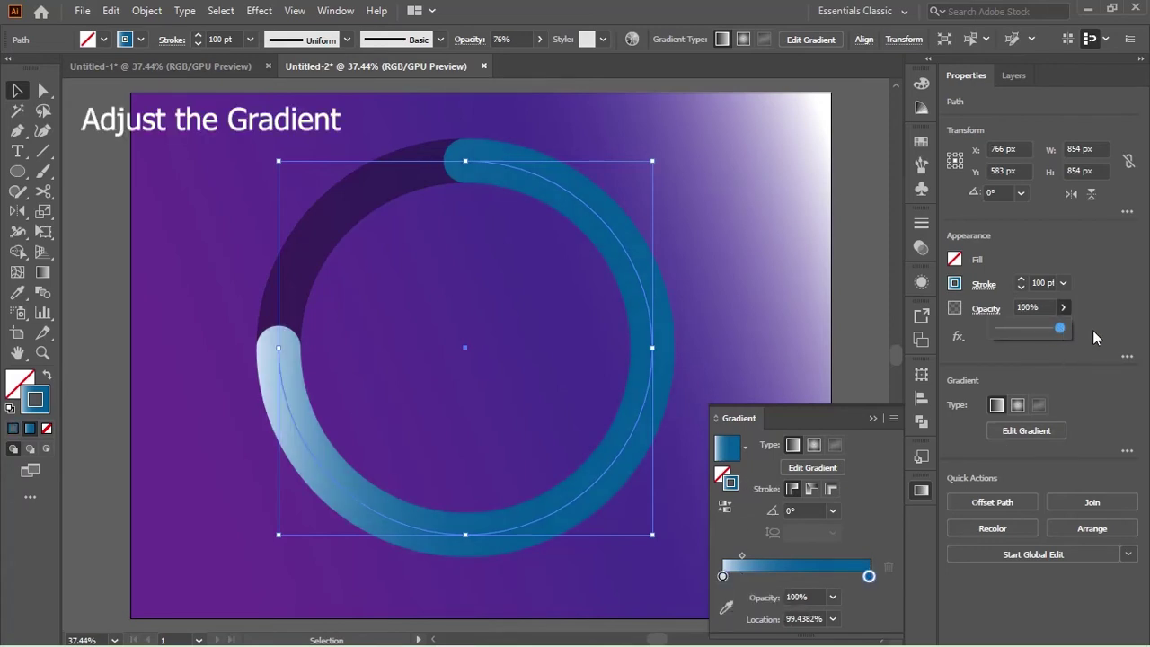
left_click(723, 577)
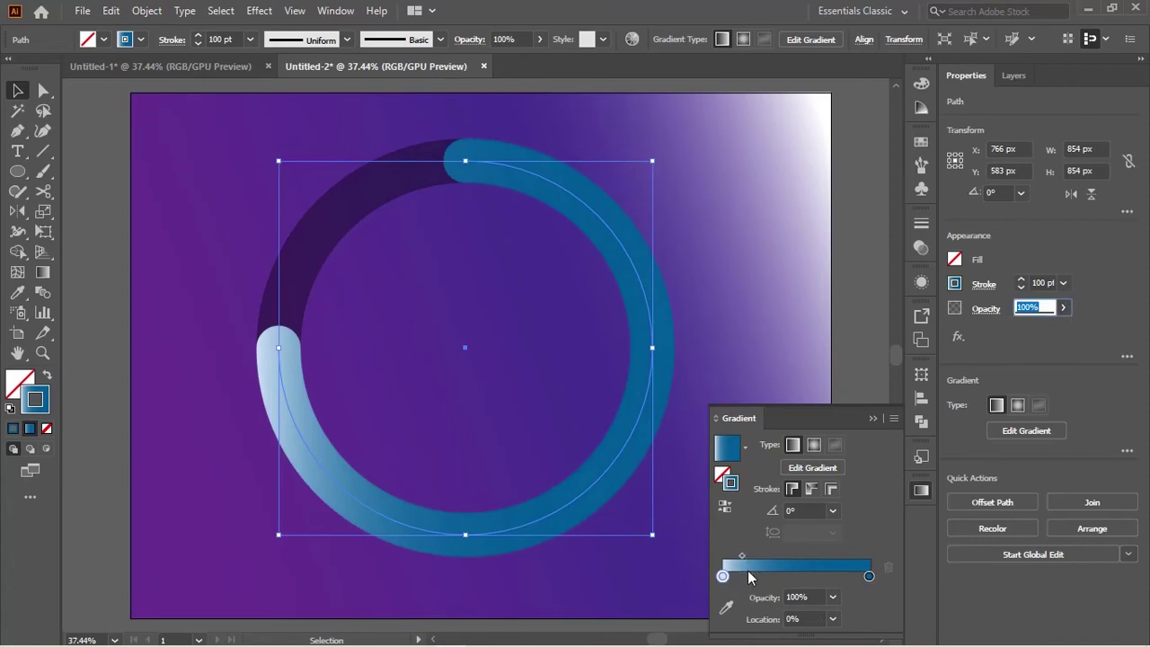
left_click(741, 556)
left_click(738, 576)
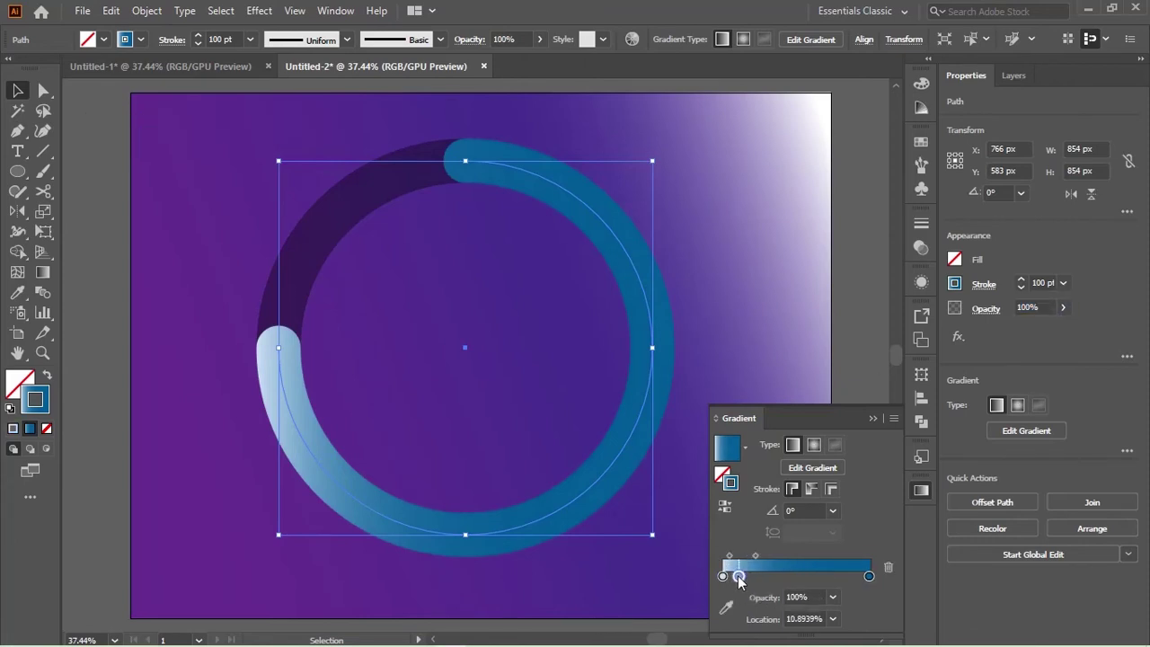
double_click(739, 576)
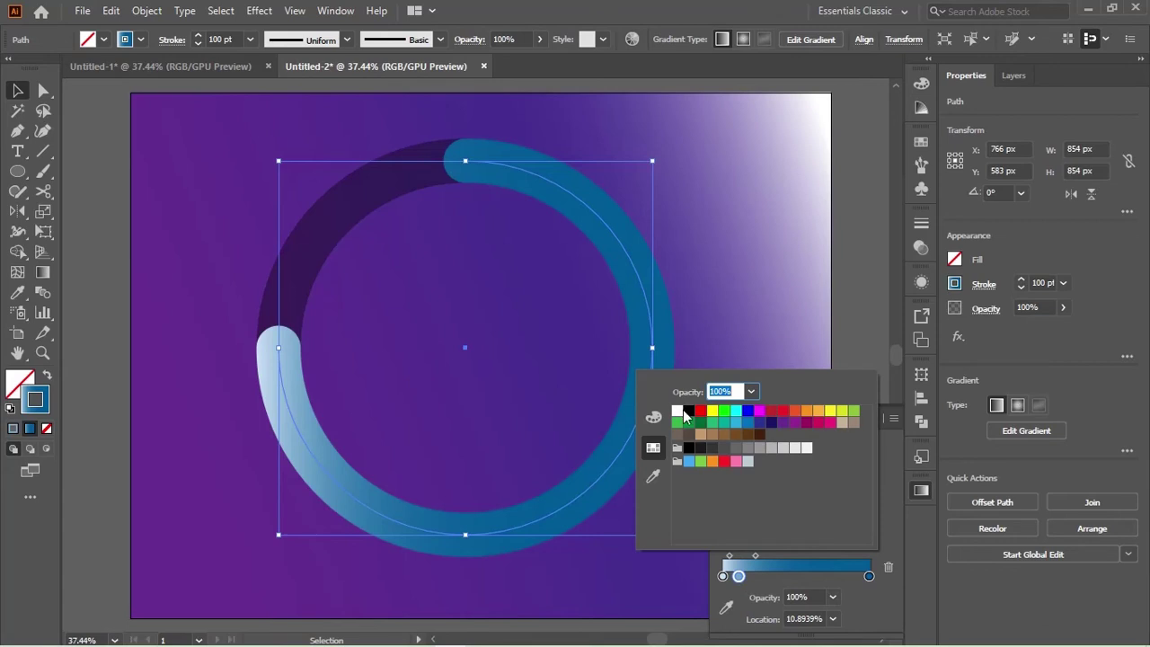
left_click(679, 411)
key("Return")
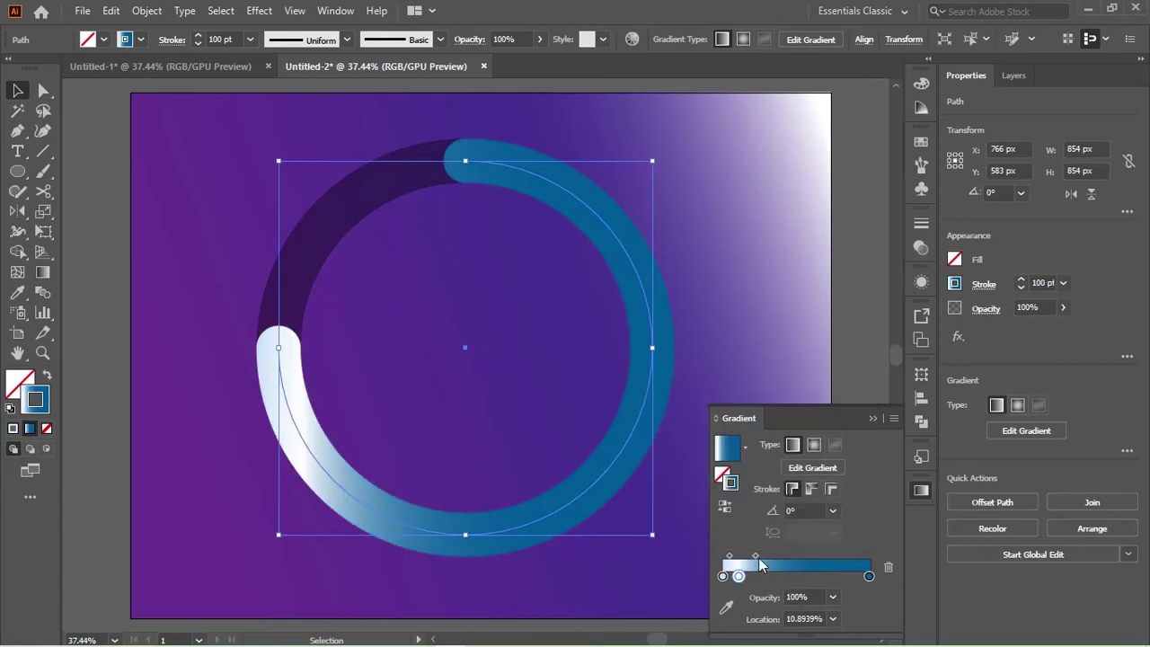
left_click(756, 558)
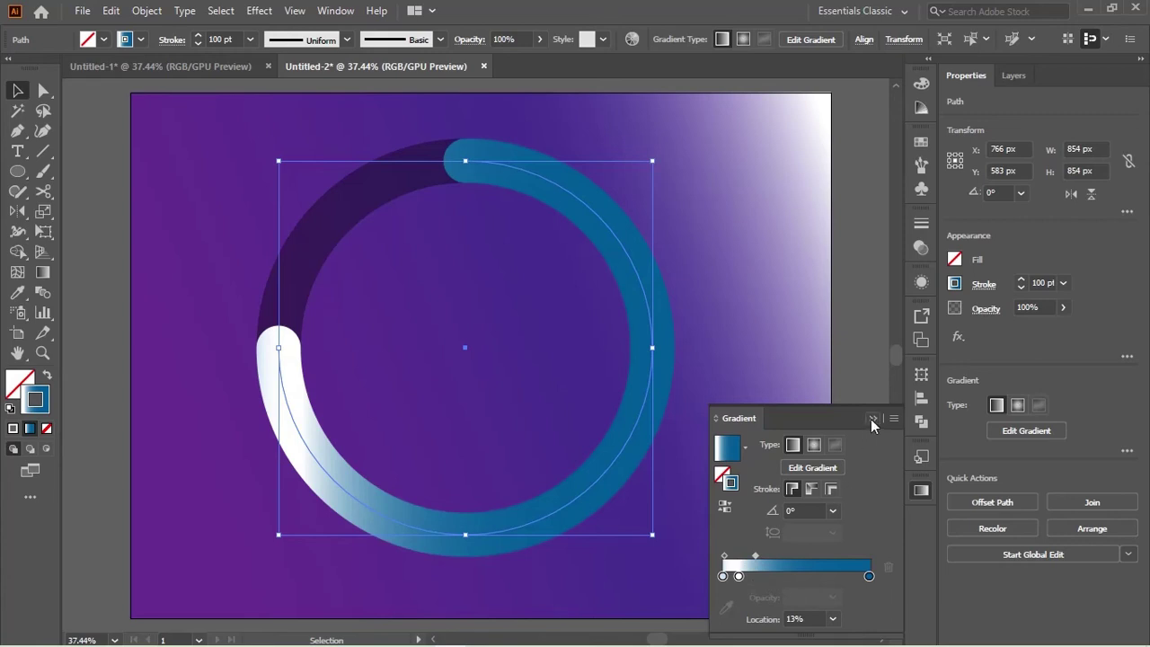
left_click(868, 578)
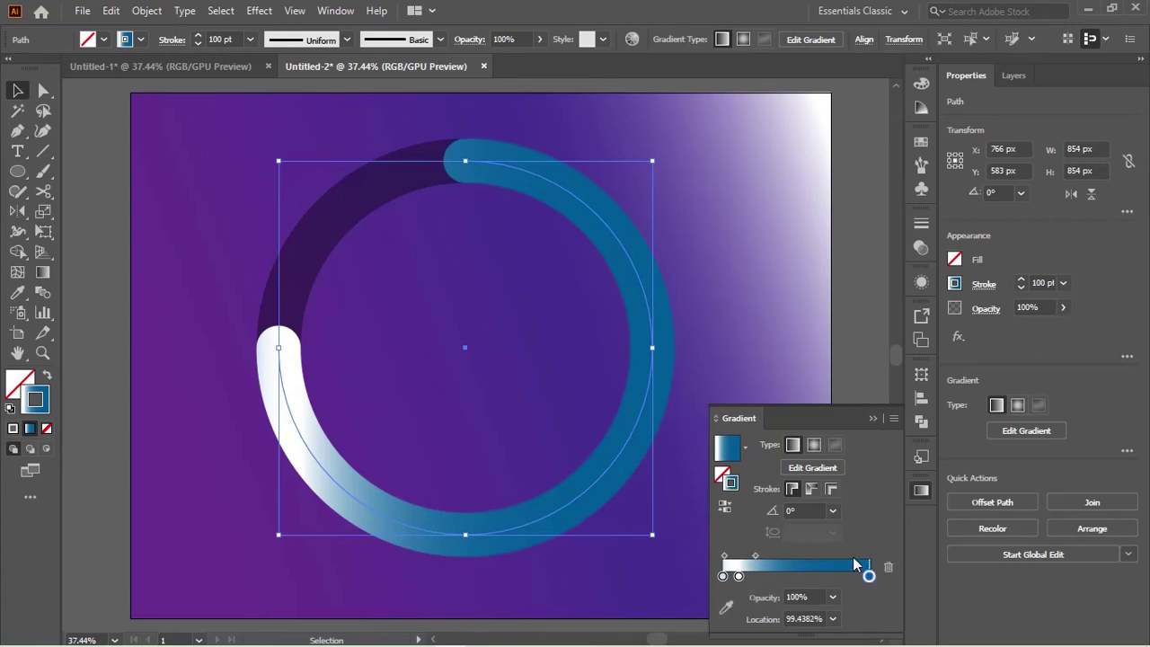
Step: Change the gradient's end stop colour to yellow
double_click(869, 578)
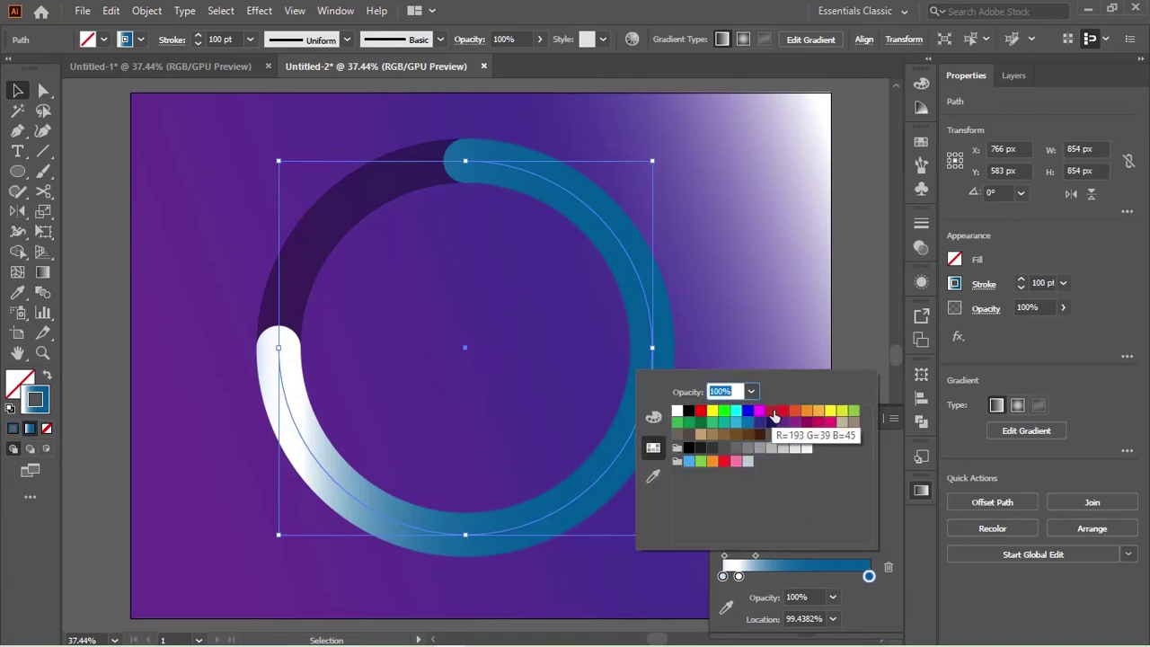
left_click(772, 412)
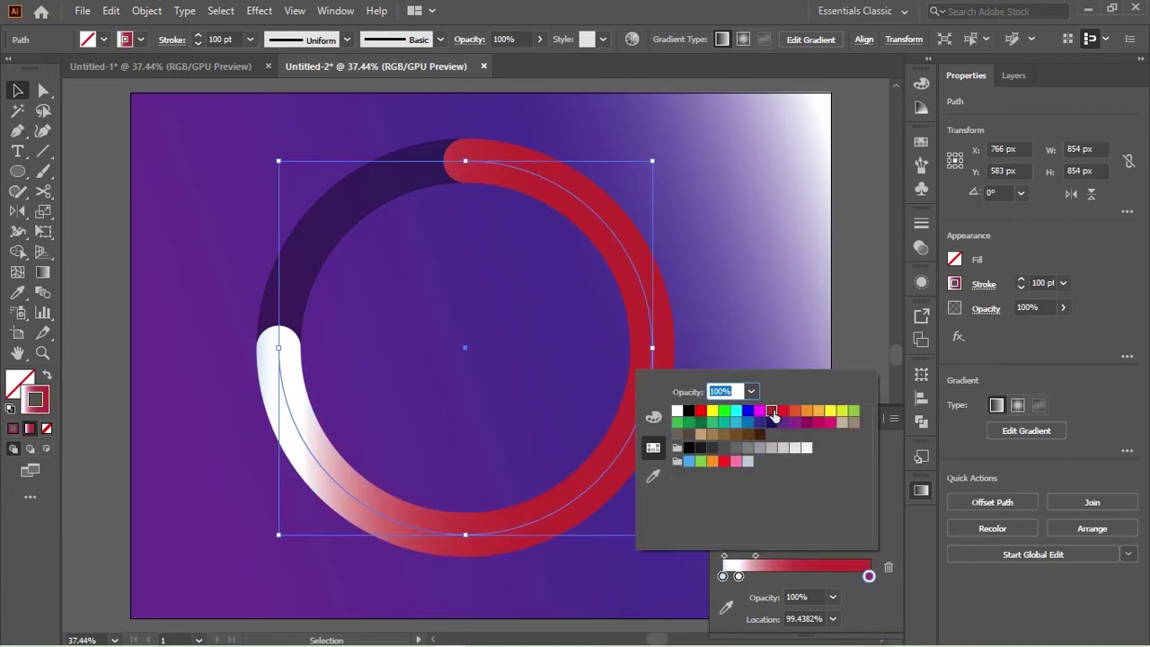
left_click(830, 412)
key("Escape")
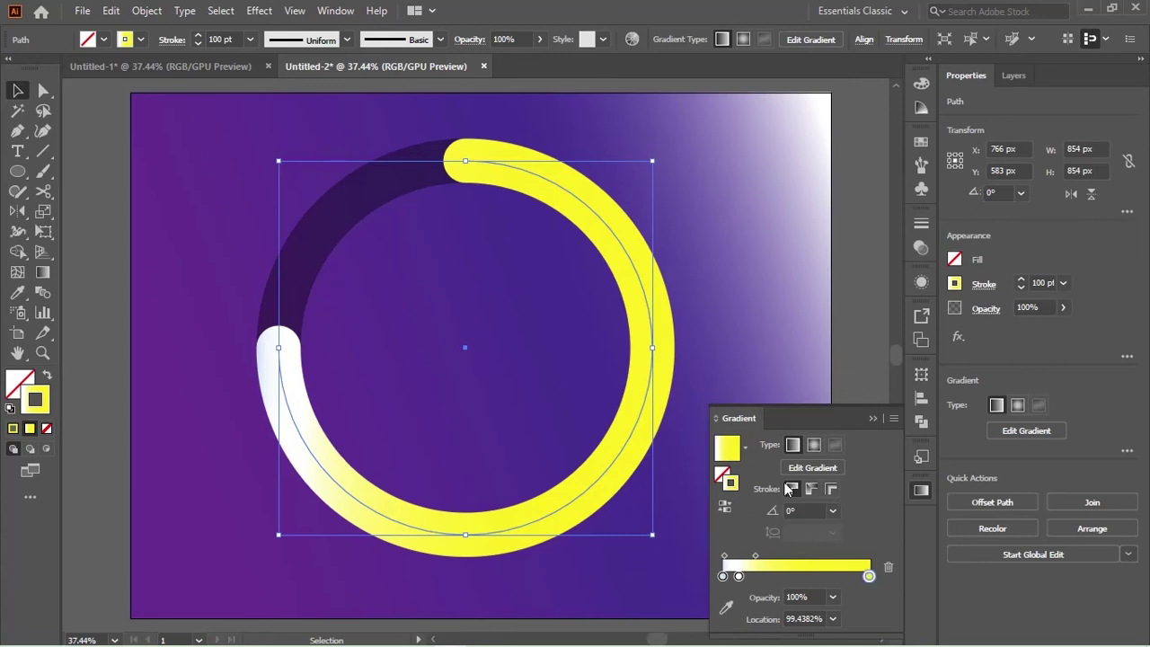
Step: Try gradient angles such as -5°, -150° and -30°, then close the Gradient panel and deselect
left_click(830, 511)
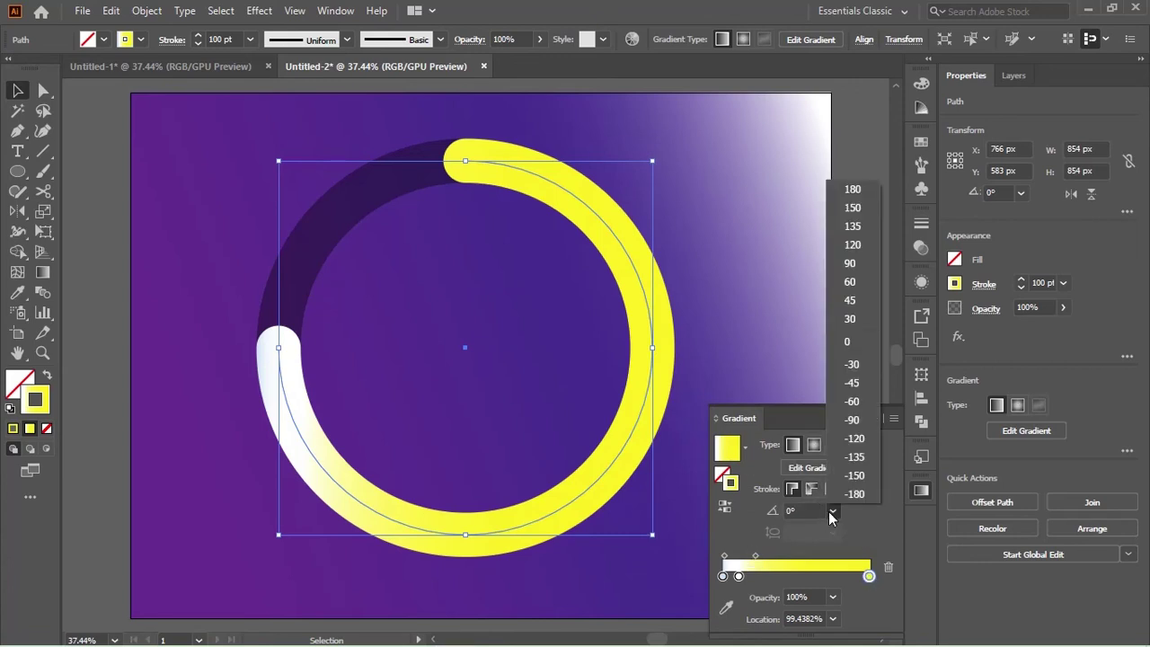
left_click(792, 511)
type("5")
key("Return")
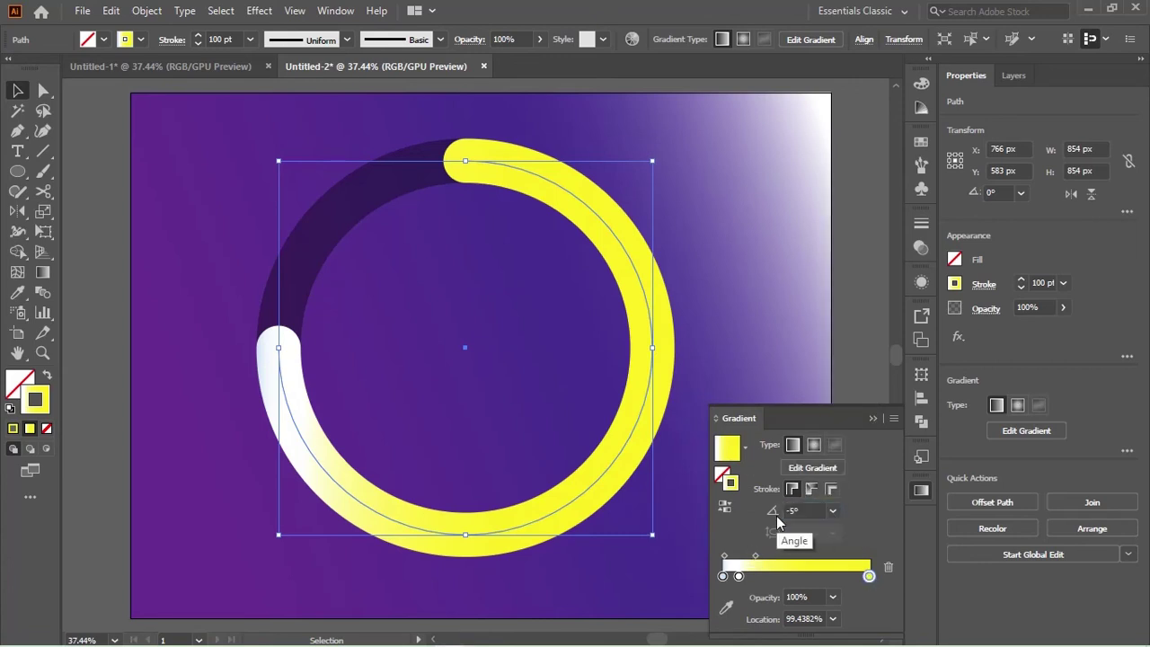
left_click(834, 512)
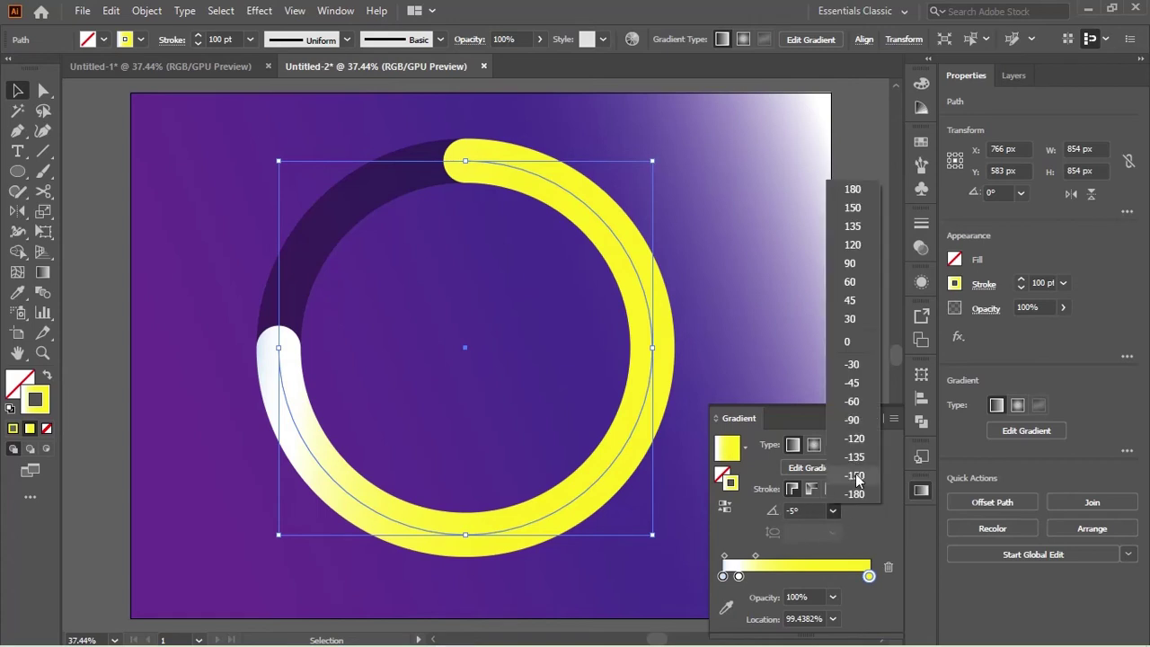
left_click(856, 475)
left_click(834, 512)
left_click(859, 362)
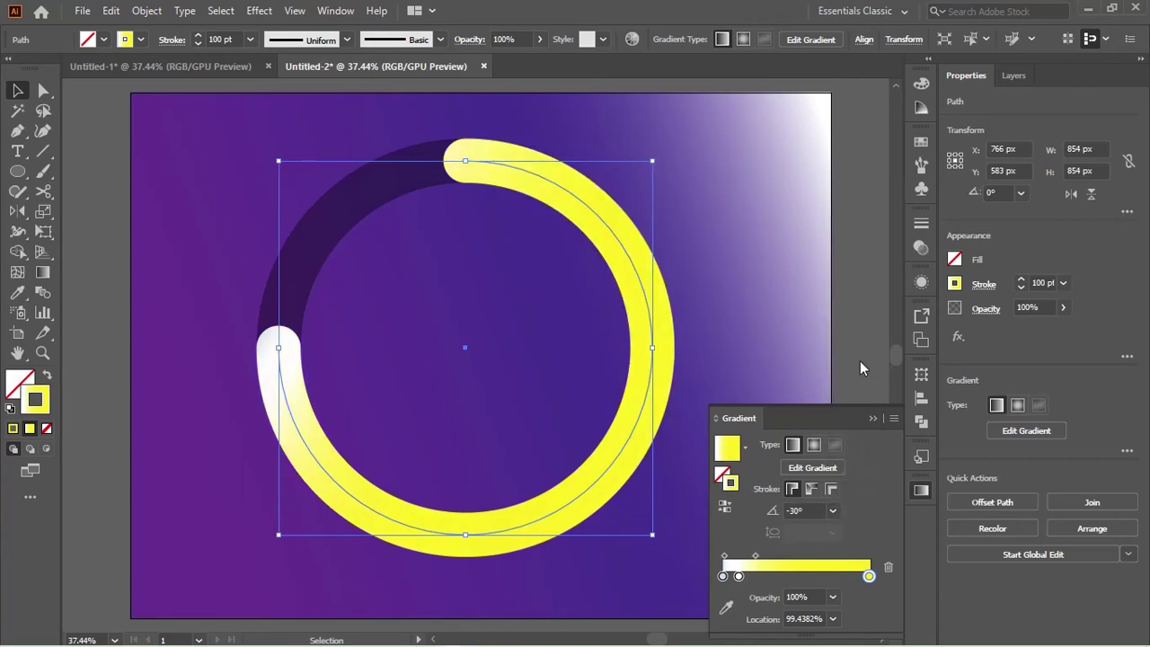
left_click(790, 510)
type("45")
key("Return")
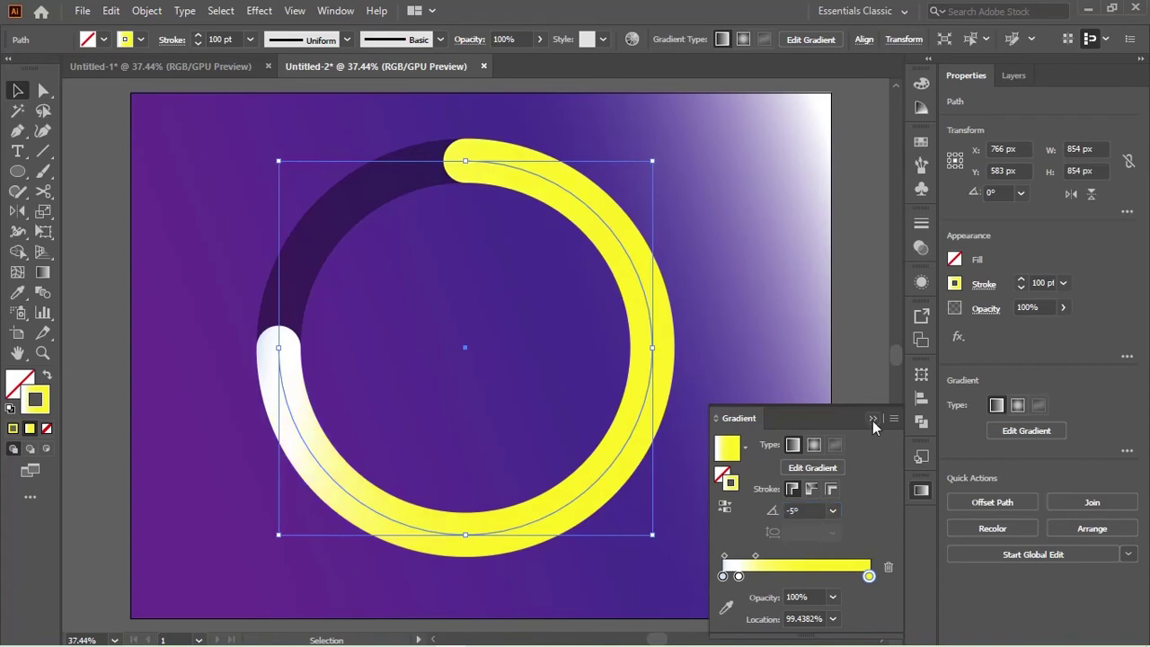
left_click(872, 419)
left_click(748, 321)
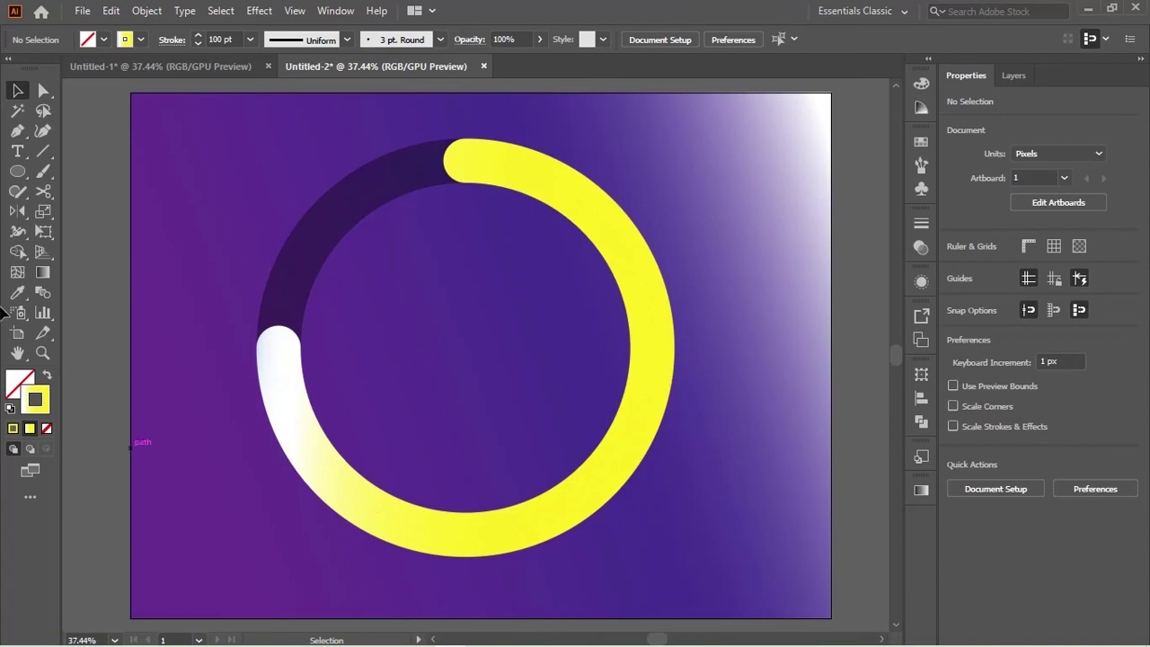
Step: Add a '70%' text object and scale it up
key("t")
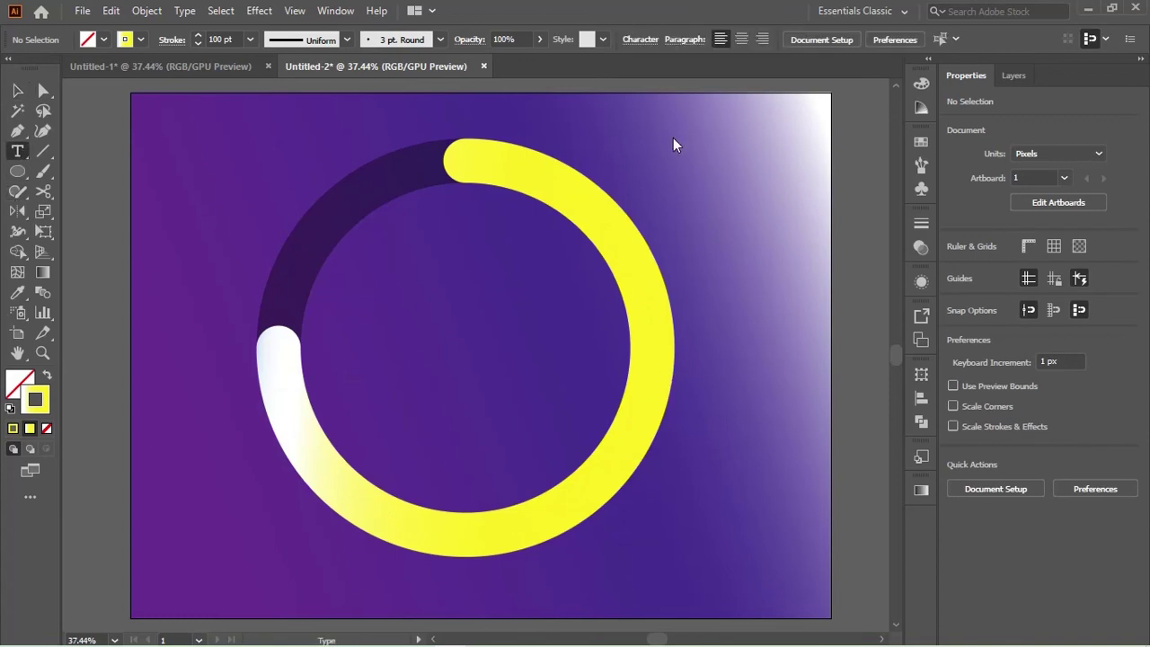
left_click(678, 136)
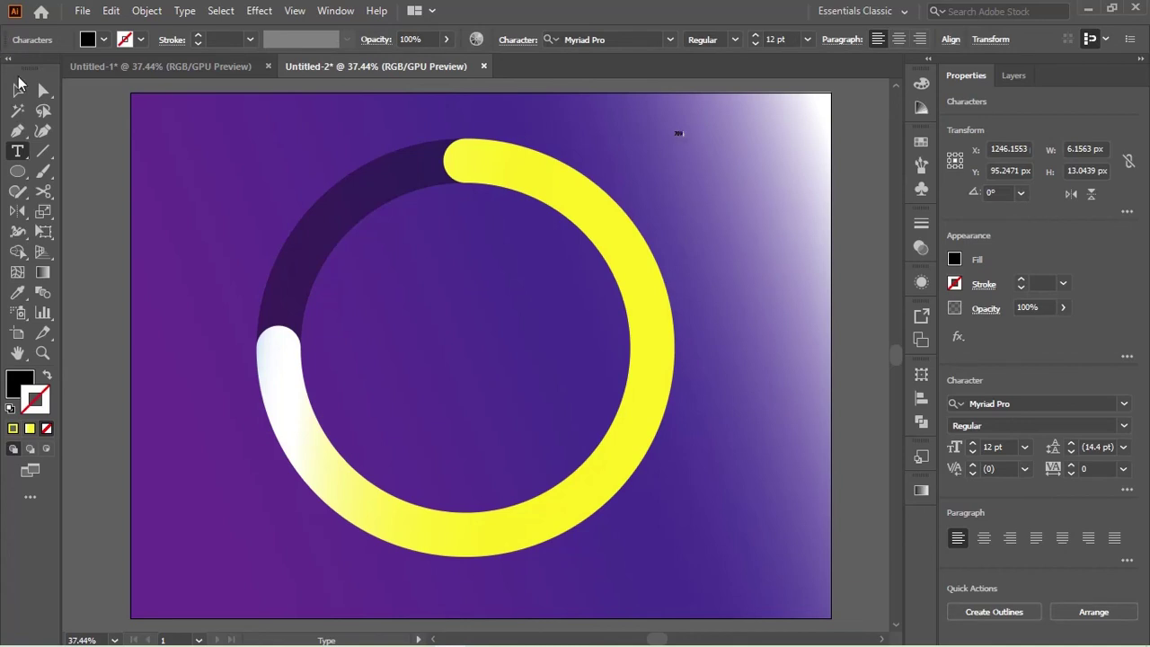
key("Escape")
mouse_move(690, 145)
left_mouse_down()
mouse_move(805, 224)
mouse_move(740, 257)
left_mouse_up()
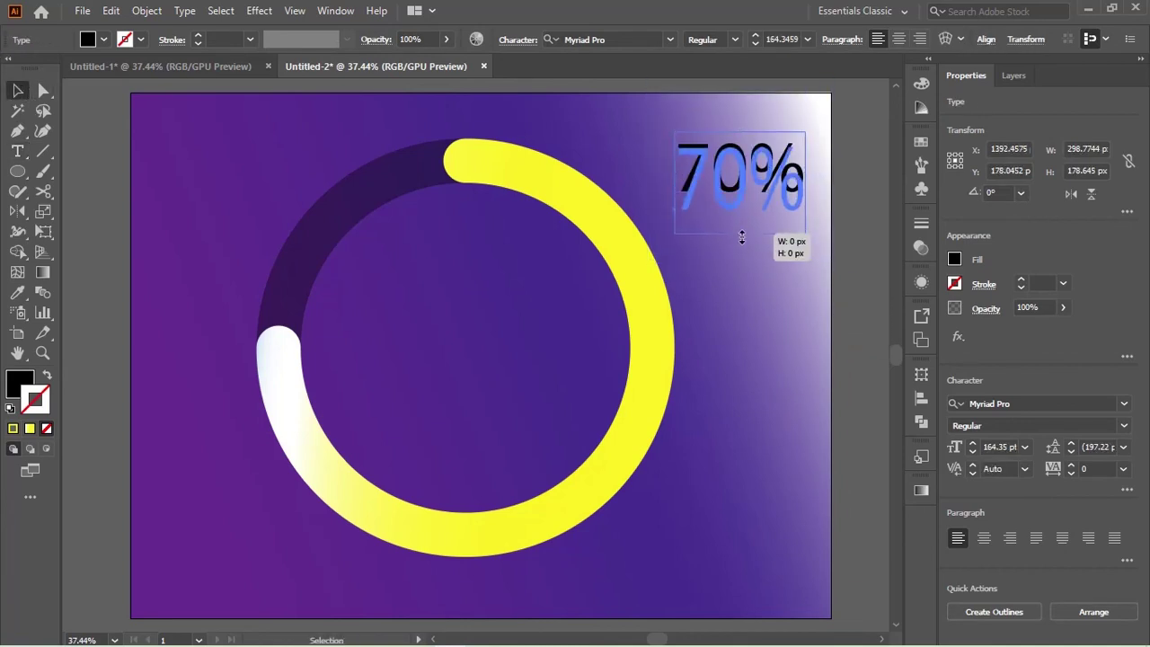
Step: Set the 70% text to the Gadugi font, fill it white, and move it into the ring
left_click(1123, 403)
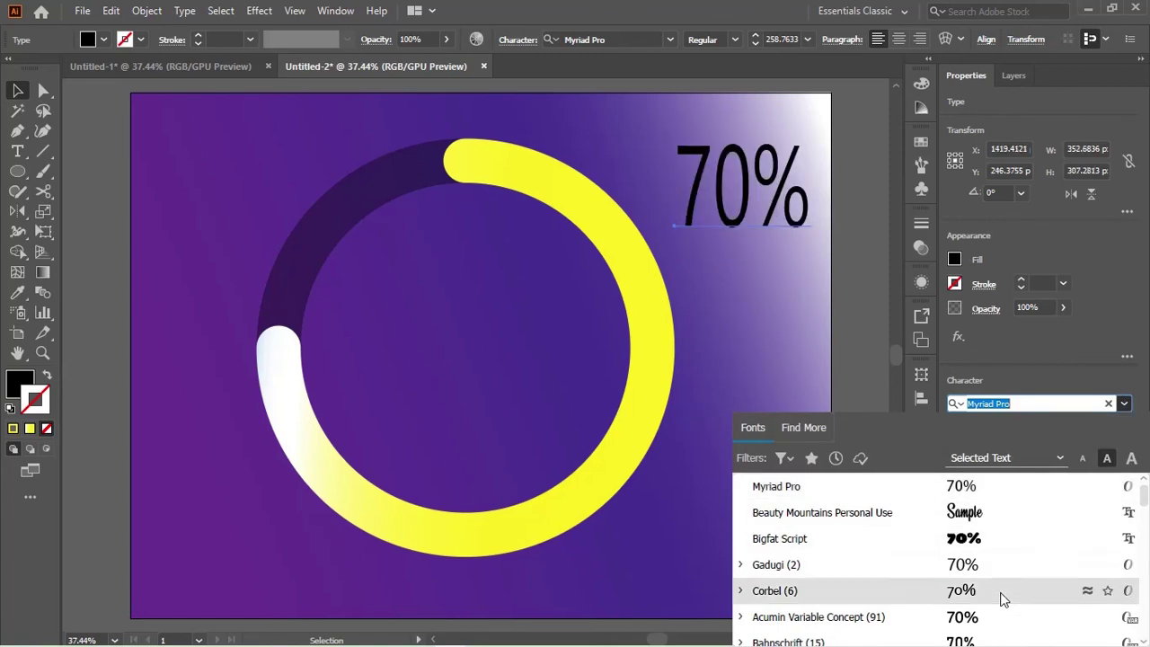
key("Escape")
type("Gadugi")
key("Return")
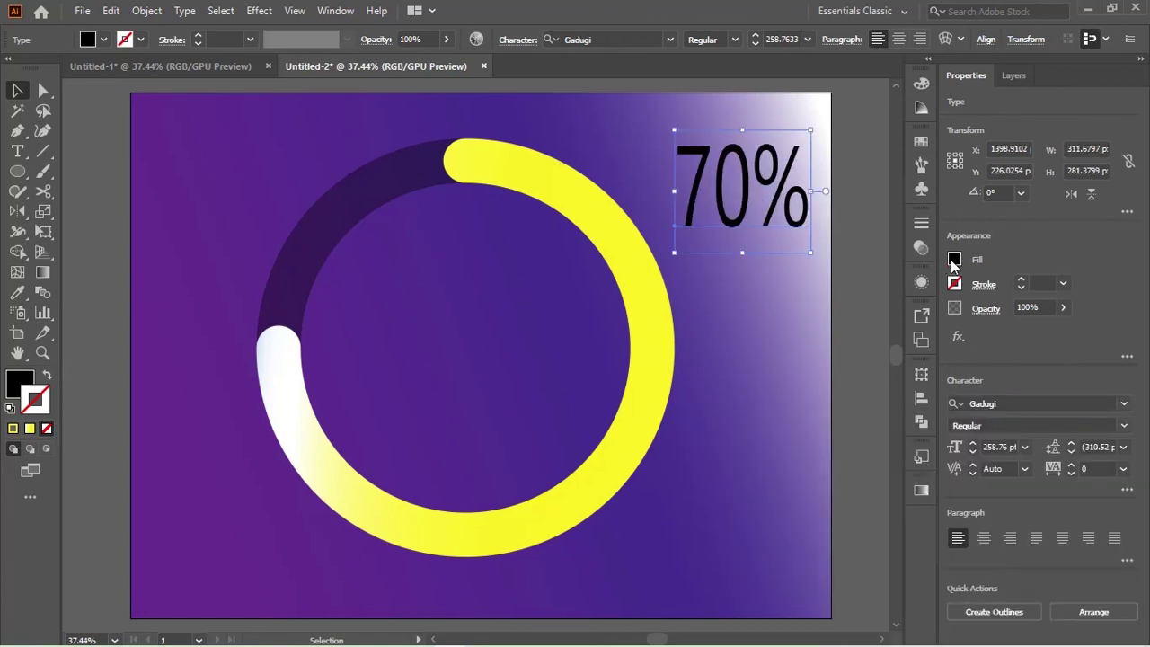
left_click(953, 261)
left_click(796, 320)
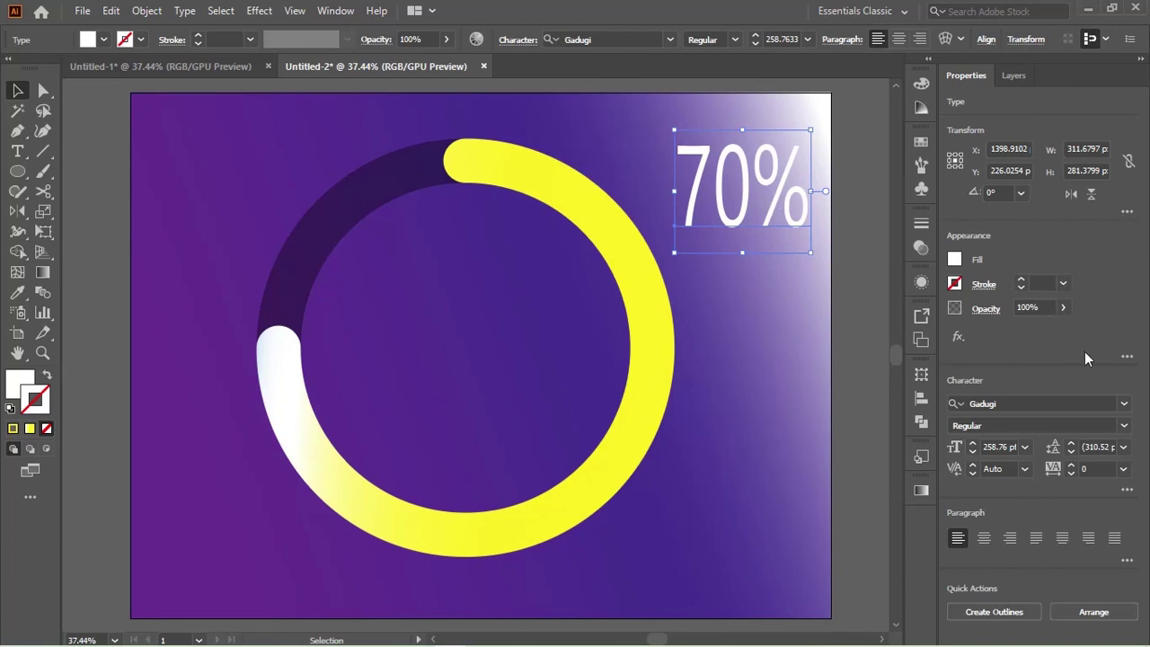
left_click(1123, 425)
mouse_move(684, 251)
left_mouse_down()
mouse_move(483, 366)
mouse_move(754, 436)
left_mouse_up()
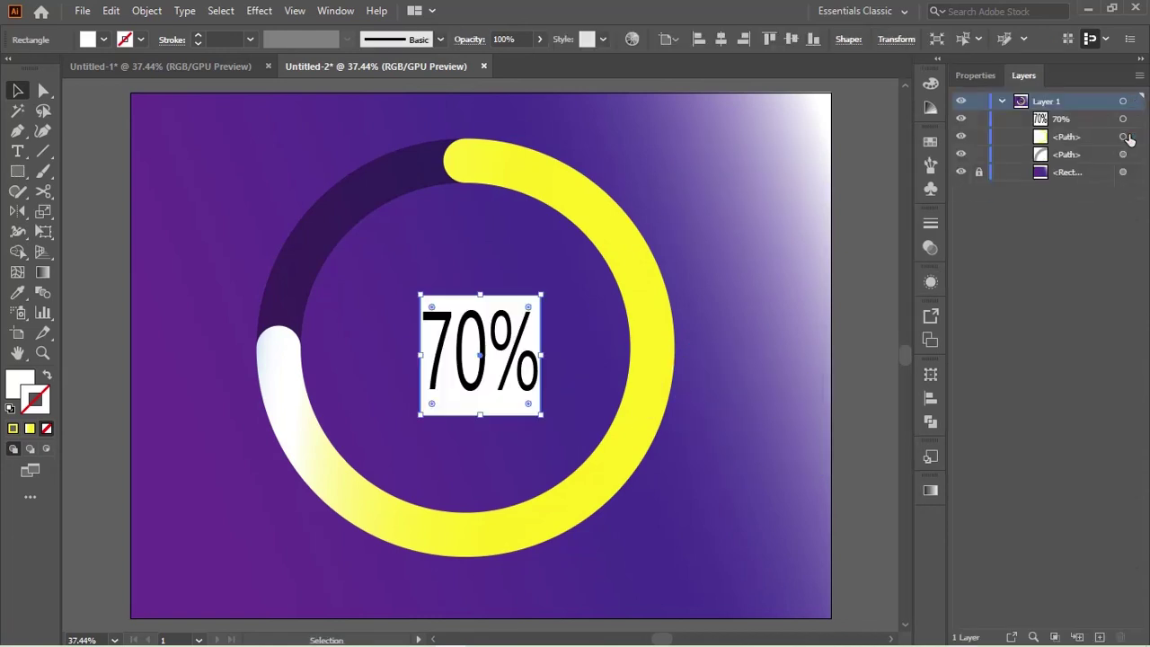
Step: Preview the artwork and set the 70% text's fill to white
left_click(492, 212)
key("Tab")
key("Tab")
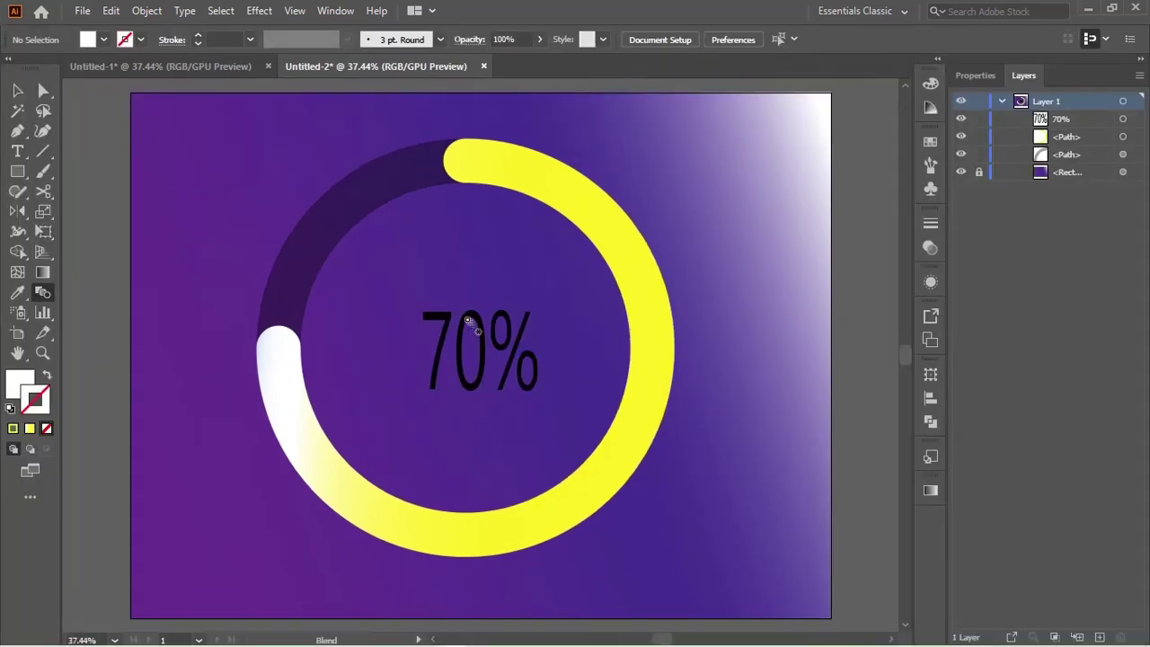
left_click(481, 325)
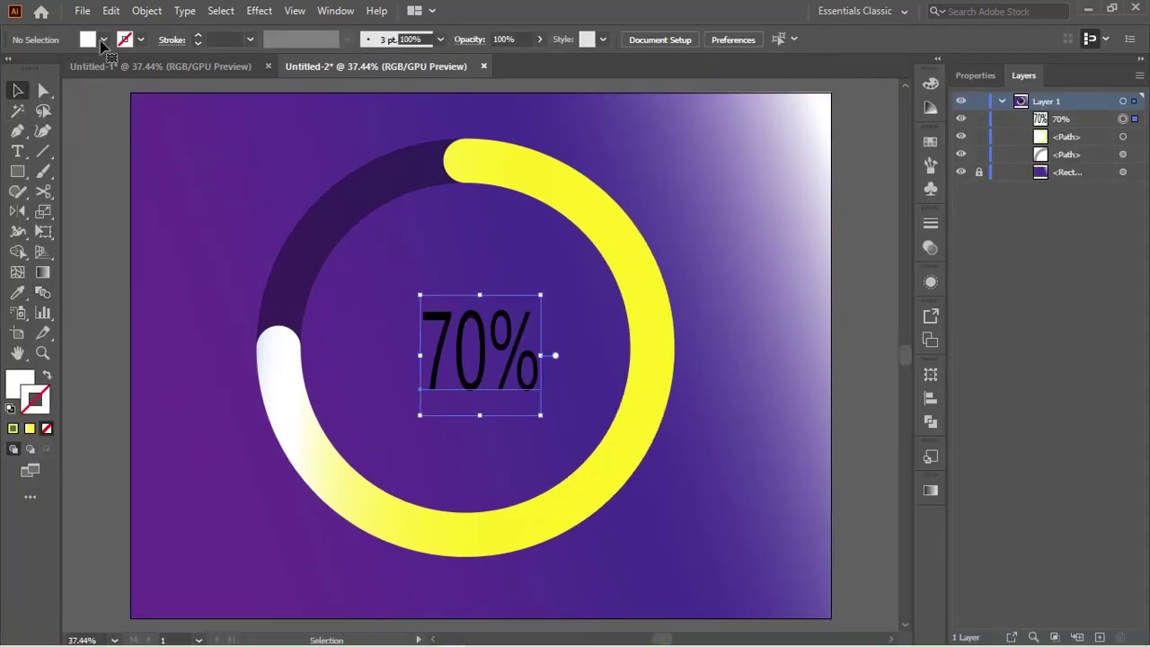
left_click(104, 40)
left_click(35, 69)
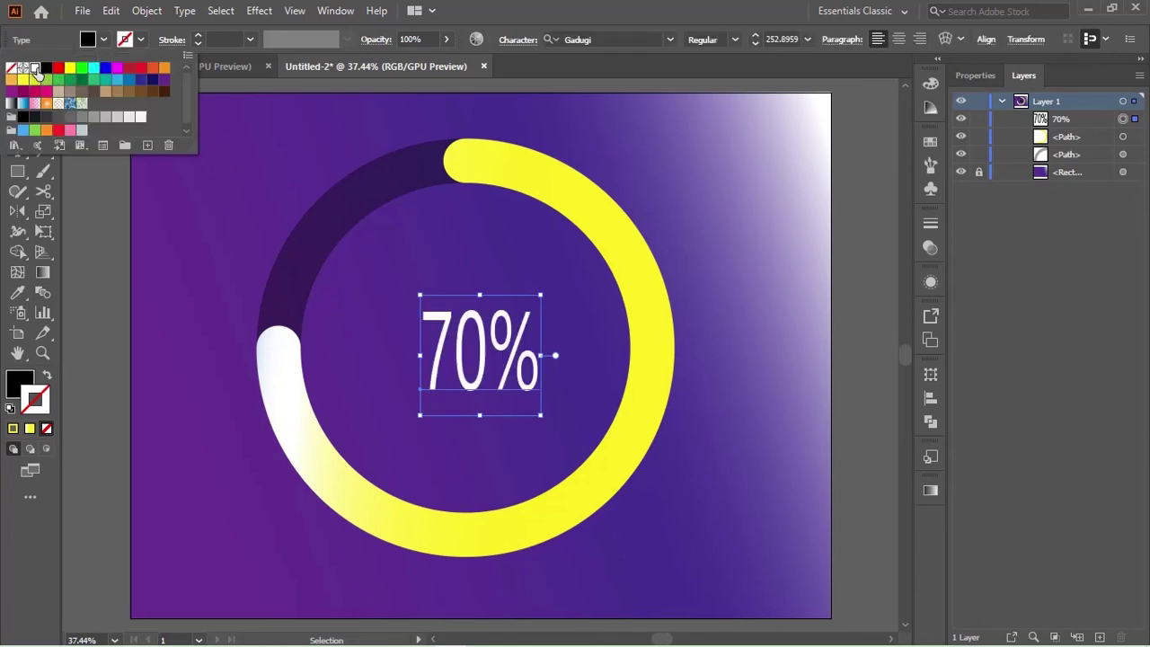
left_click(191, 200)
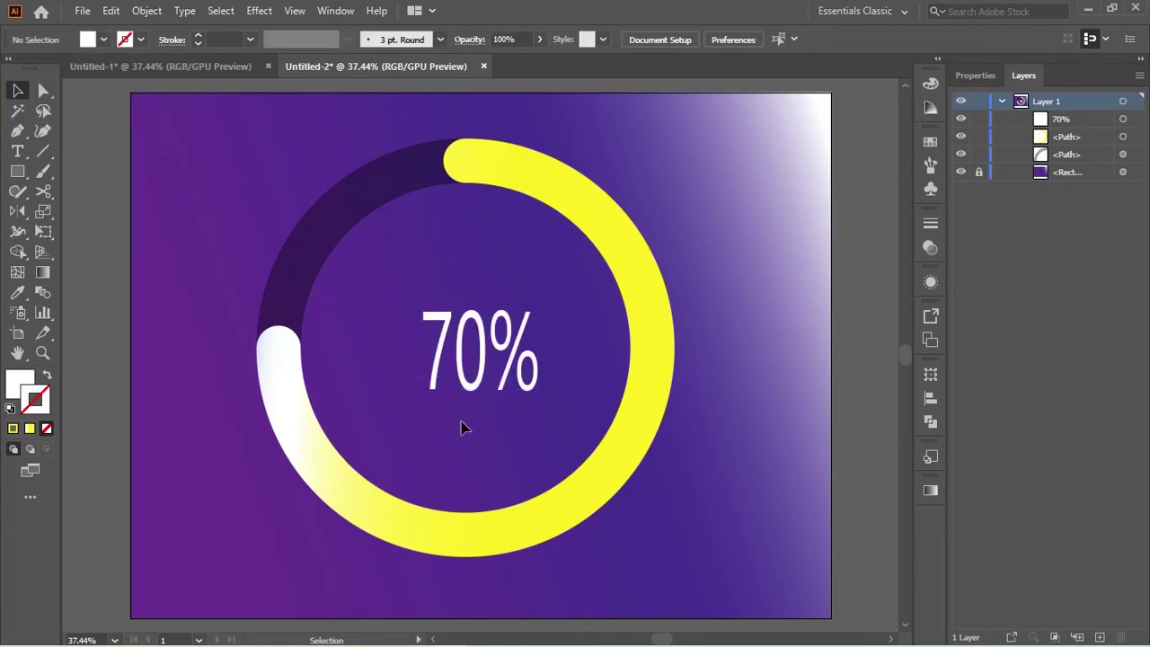
Step: Enlarge the 70% text slightly and centre it inside the ring
left_click(483, 381)
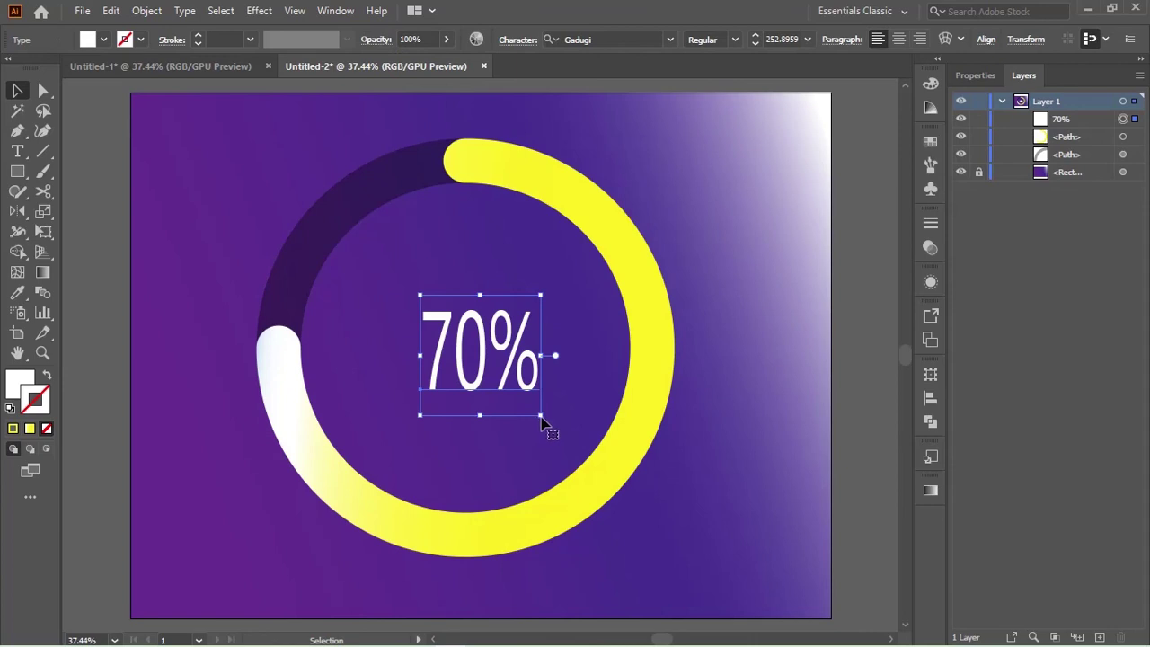
left_click_drag(541, 416, 563, 437)
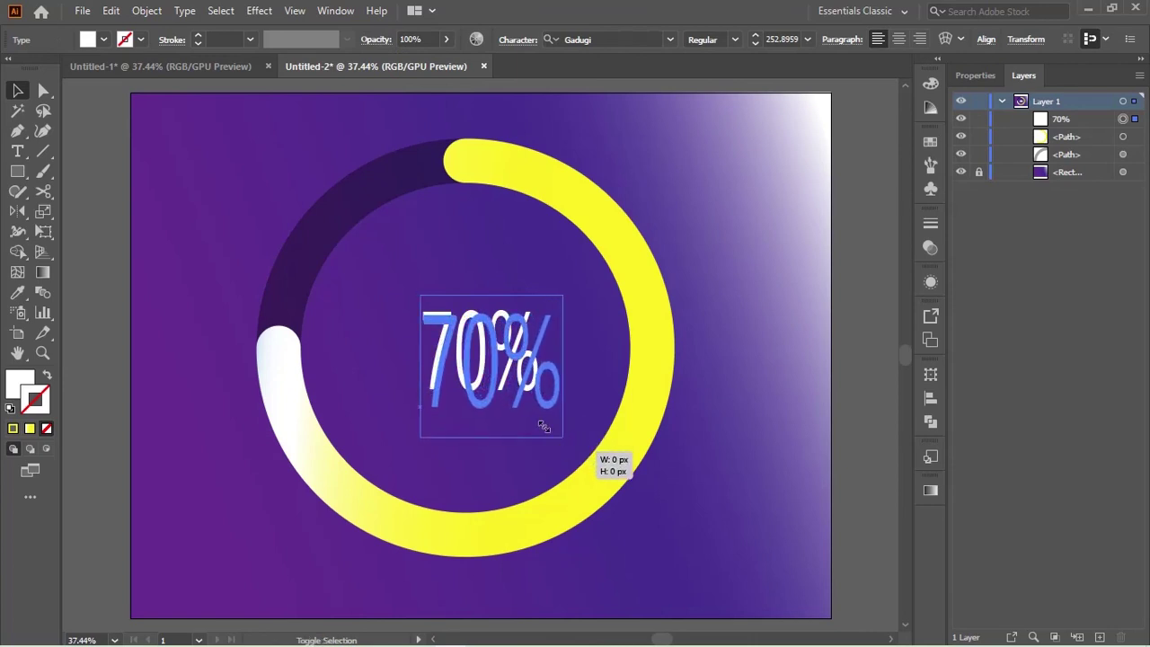
left_click_drag(503, 386, 482, 384)
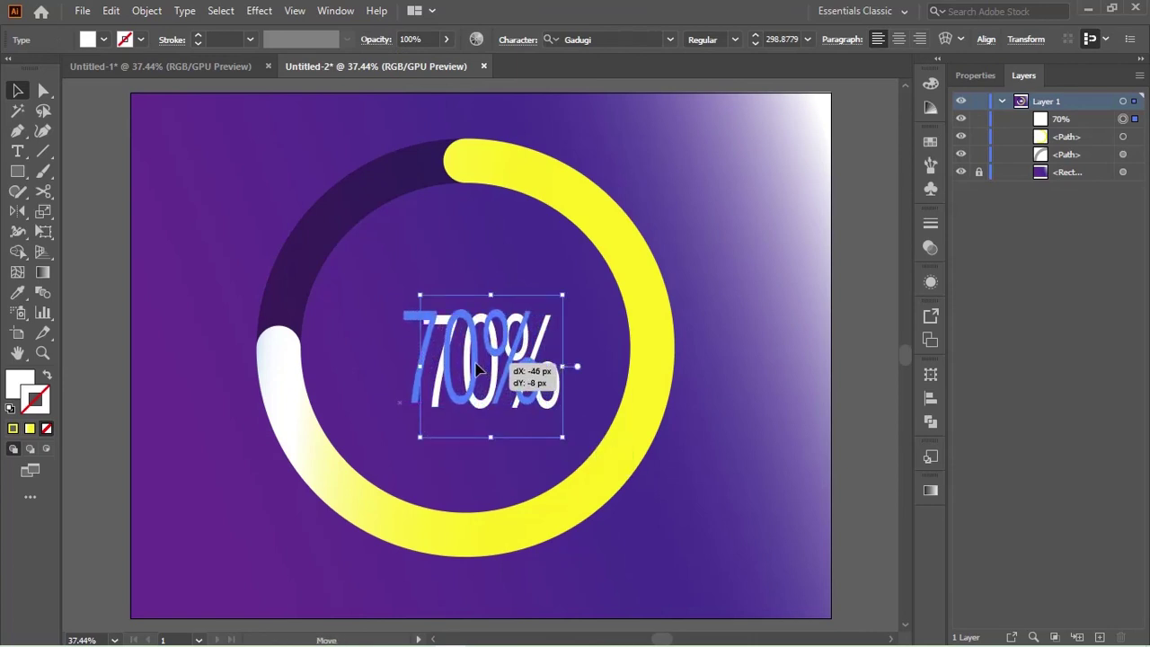
left_click(734, 333)
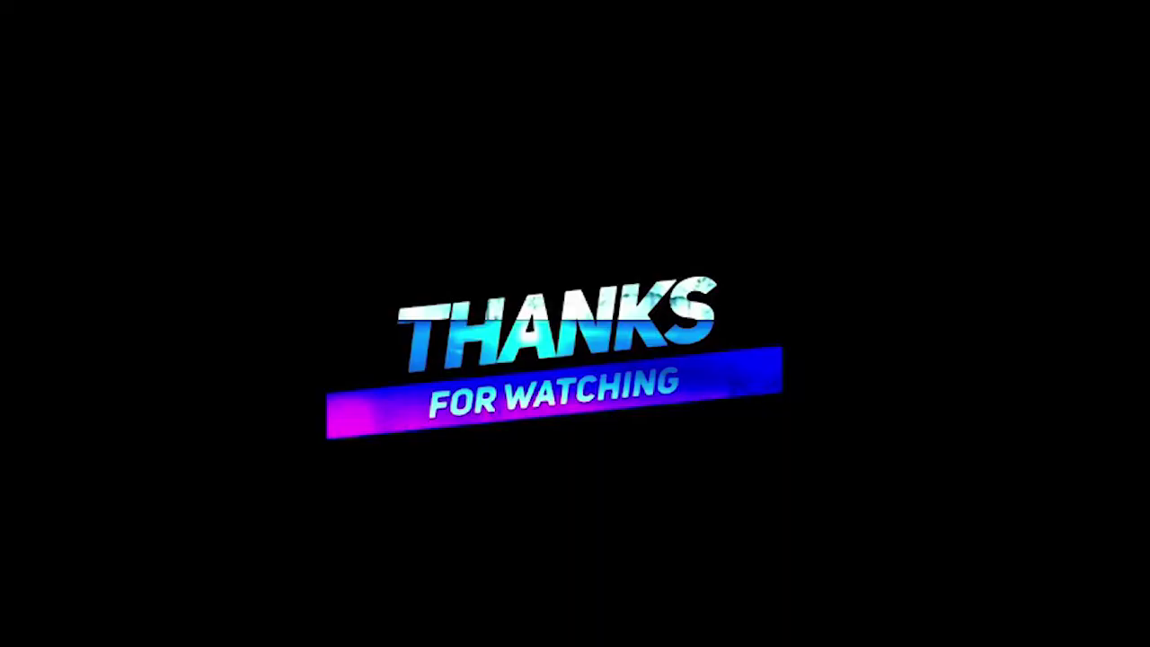